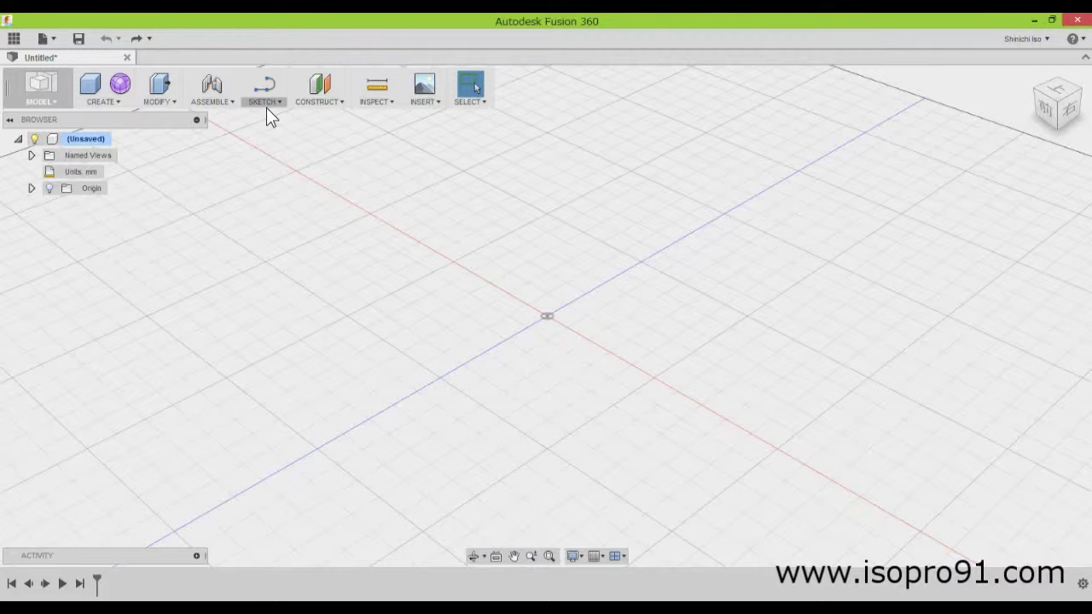
- Sketch a 40 mm diameter circle at the origin on the front plane and finish the sketch
{"action": "left_click", "coordinate": [284, 119]}
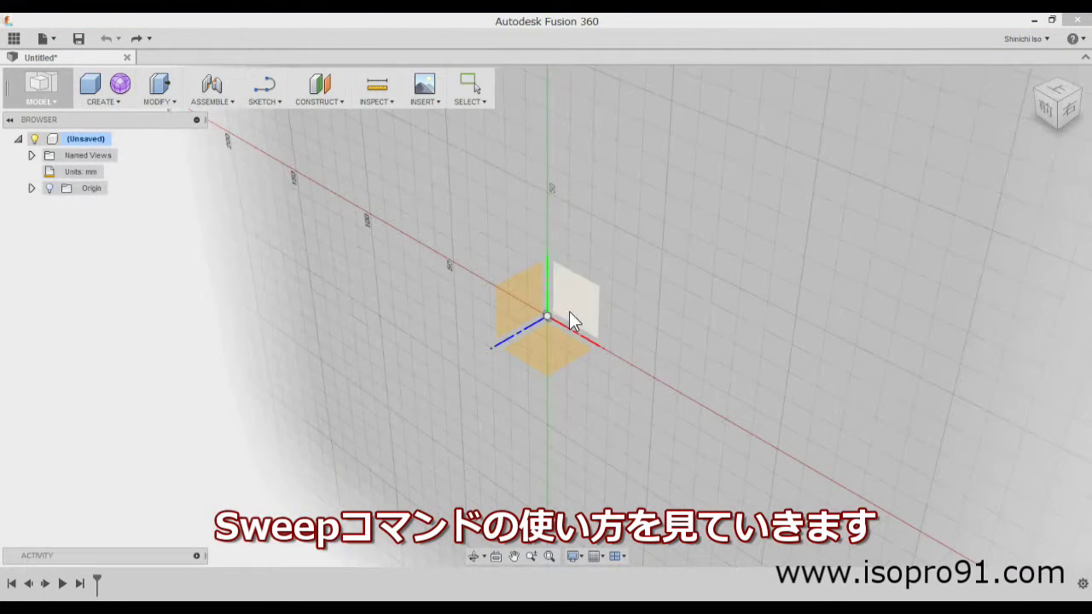
{"action": "left_click", "coordinate": [571, 312]}
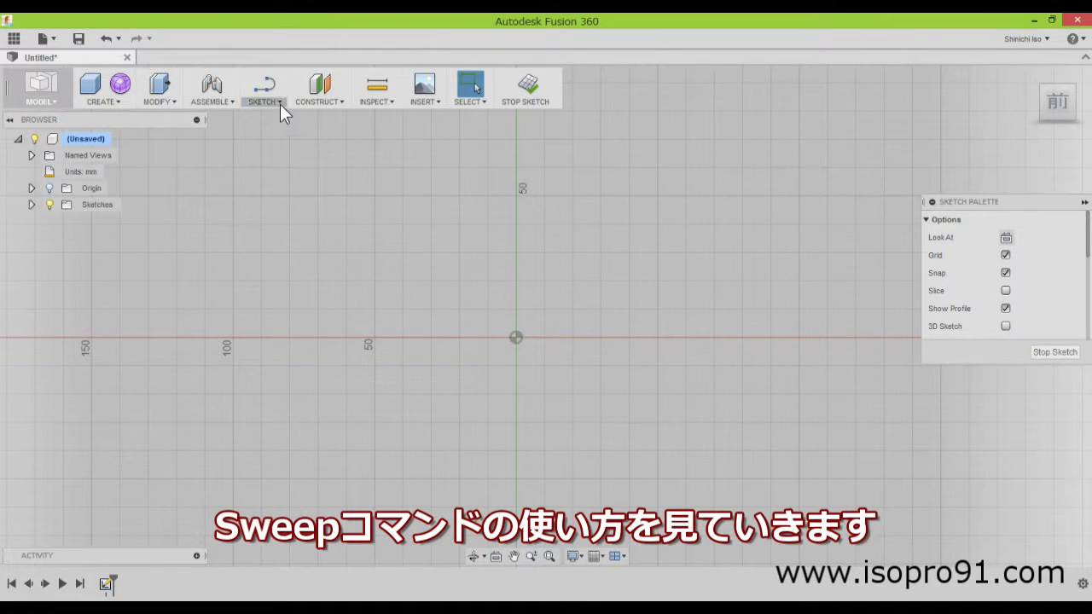
{"action": "left_click", "coordinate": [280, 105]}
{"action": "mouse_move", "coordinate": [272, 164]}
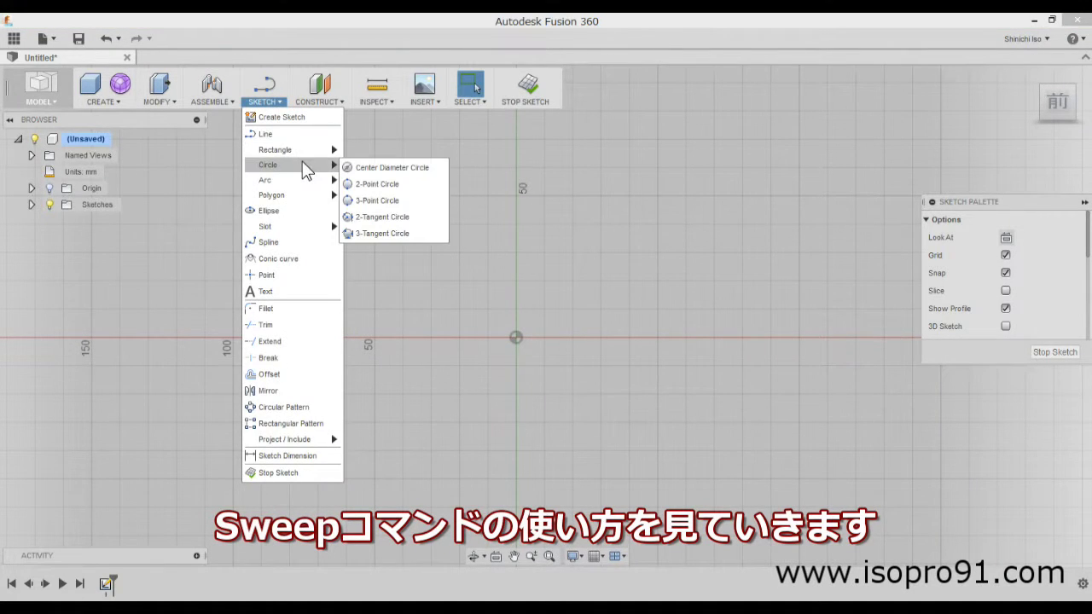
{"action": "left_click", "coordinate": [352, 165]}
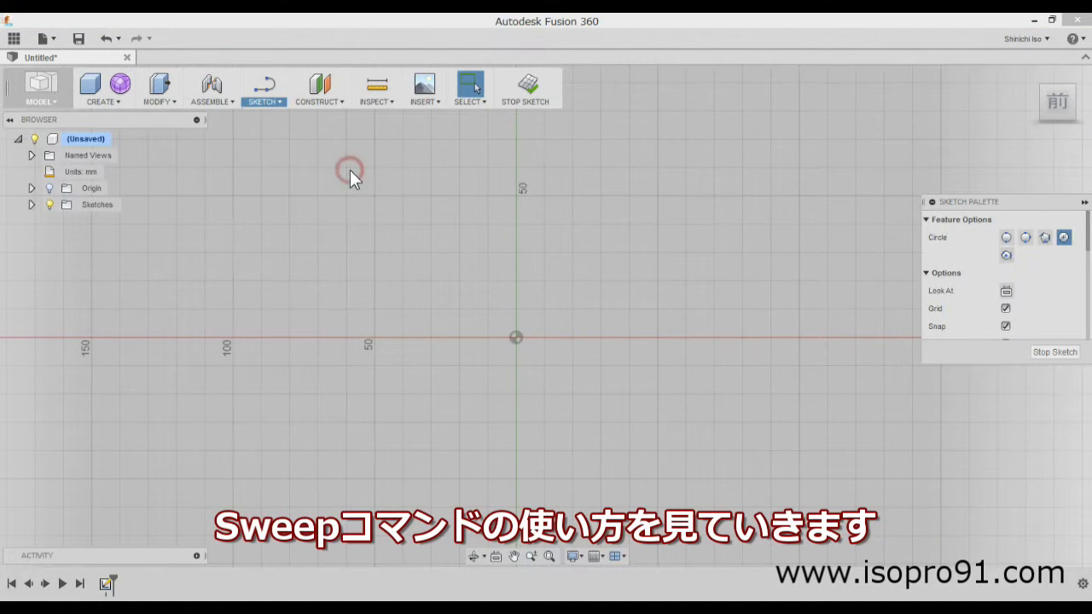
{"action": "left_click", "coordinate": [517, 338]}
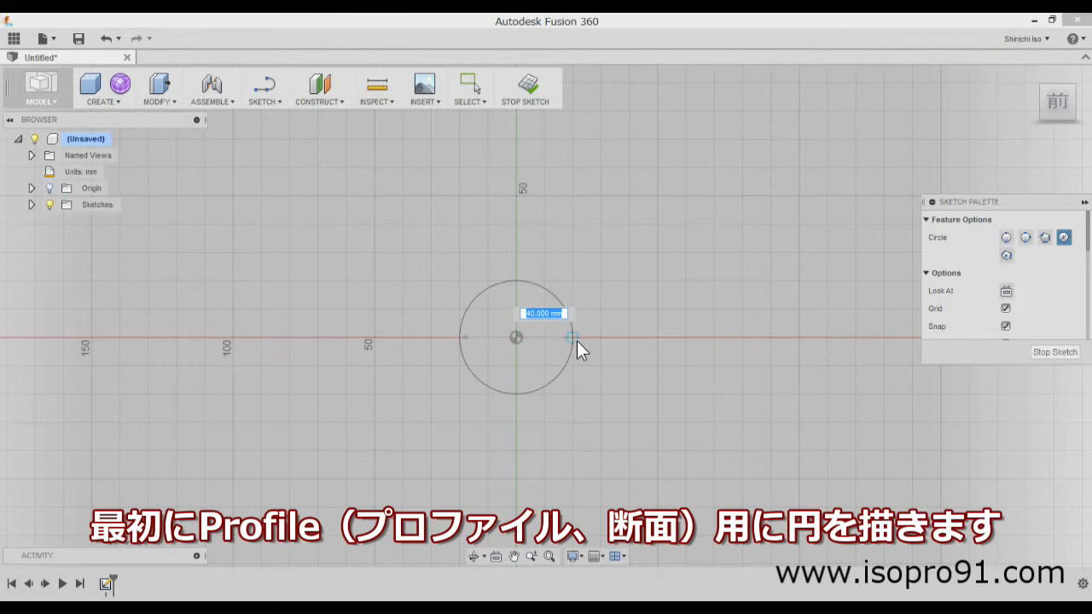
{"action": "left_click", "coordinate": [575, 340]}
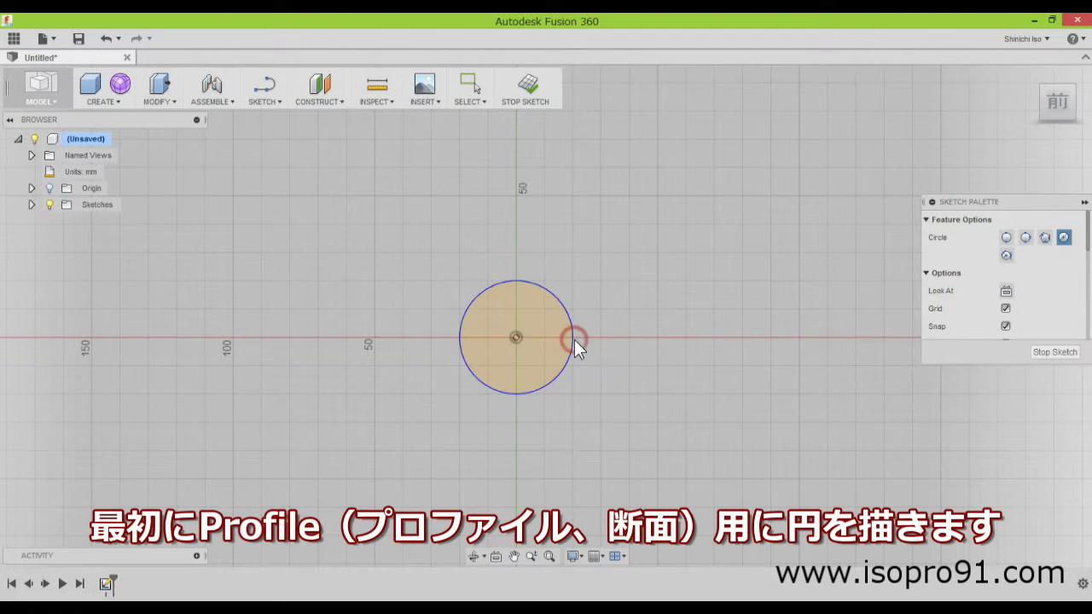
{"action": "left_click", "coordinate": [529, 85]}
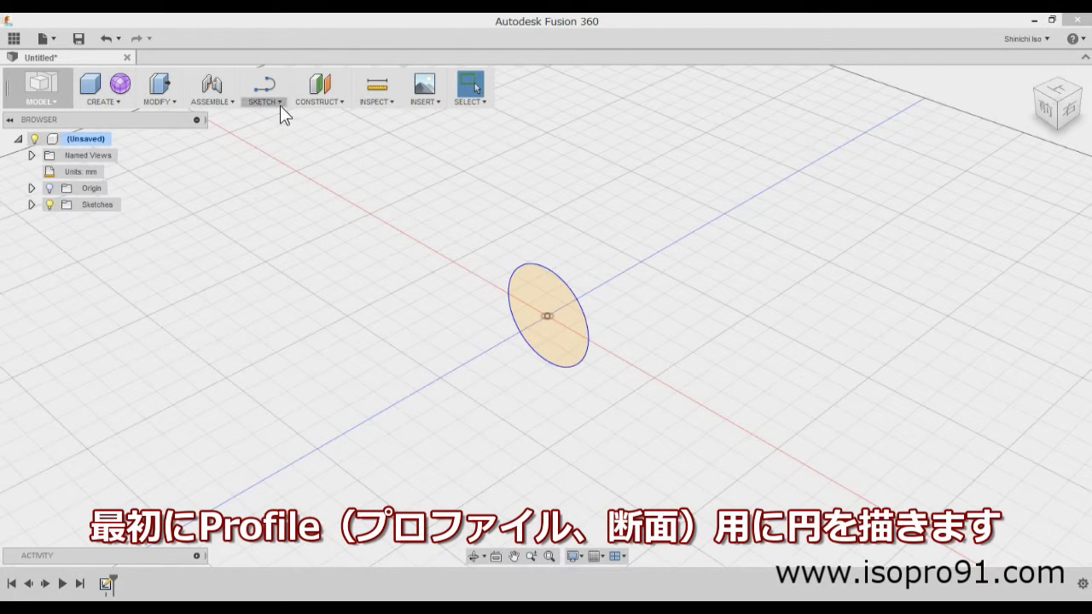
{"action": "left_click", "coordinate": [274, 104]}
- On the bottom plane, sketch a straight path line rising from the origin and finish the sketch
{"action": "left_click", "coordinate": [278, 135]}
{"action": "left_click", "coordinate": [546, 351]}
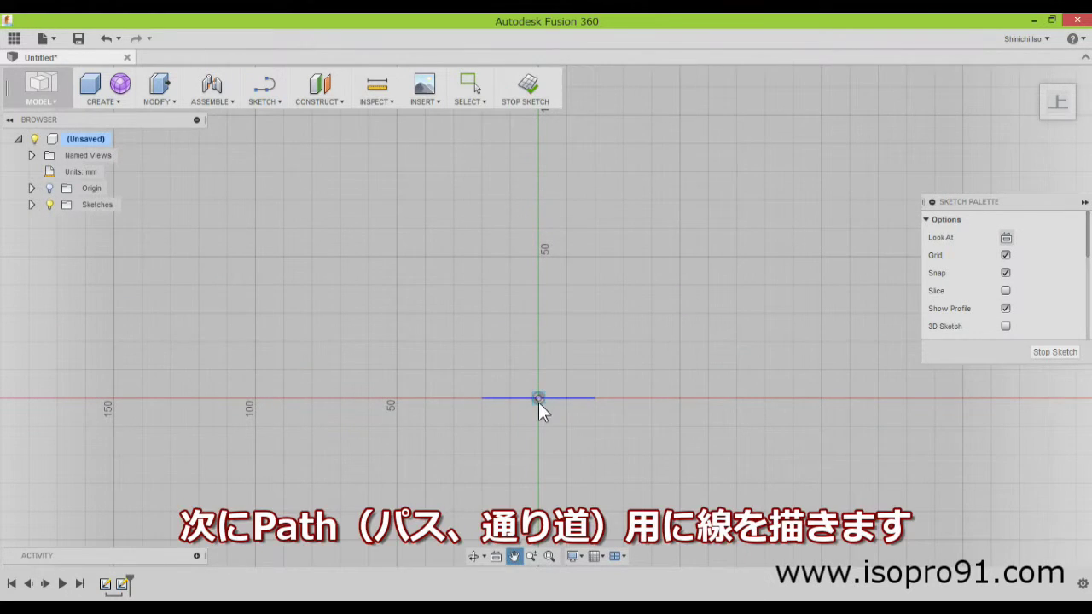
{"action": "left_click", "coordinate": [538, 399]}
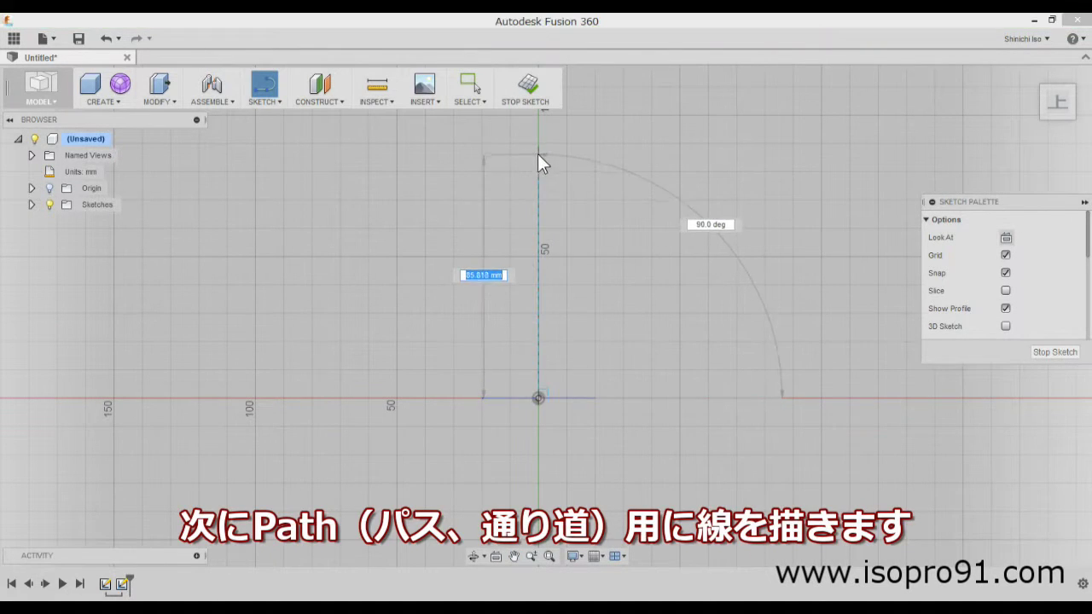
{"action": "left_click", "coordinate": [540, 144]}
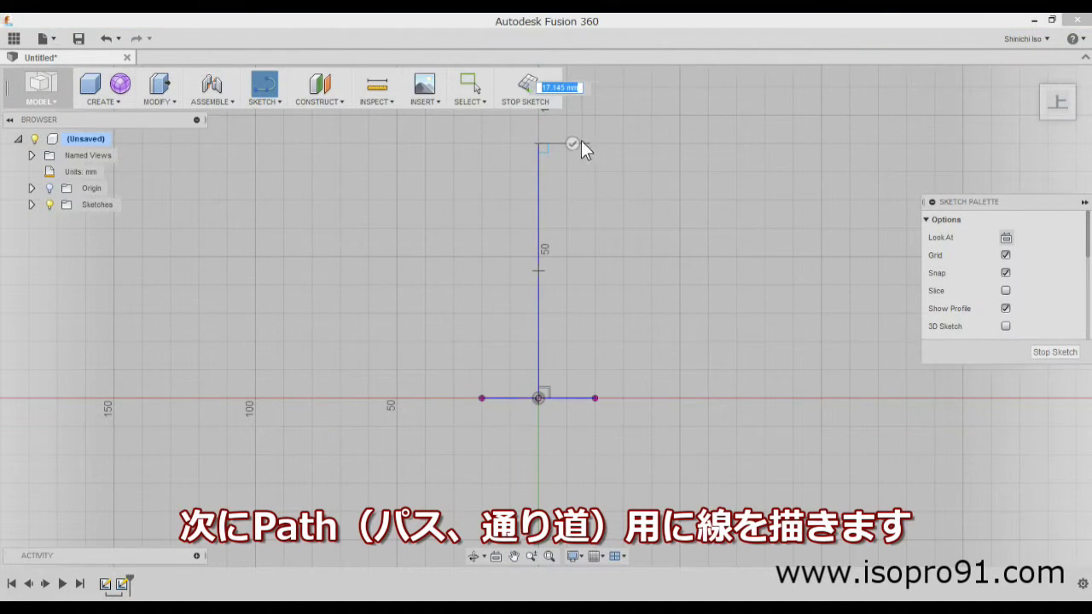
{"action": "left_click", "coordinate": [572, 143]}
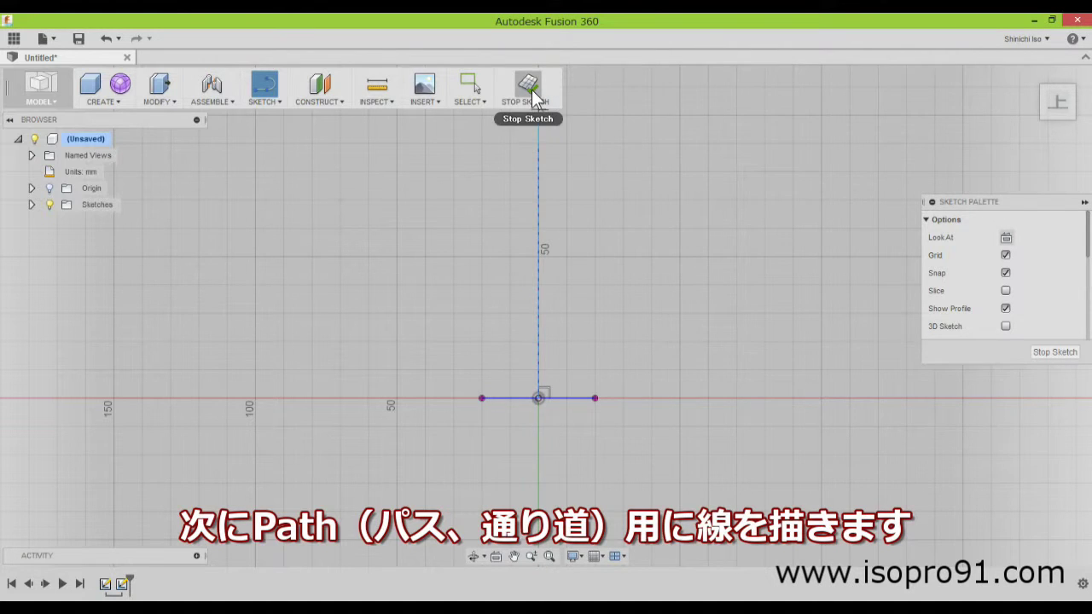
{"action": "left_click", "coordinate": [529, 92]}
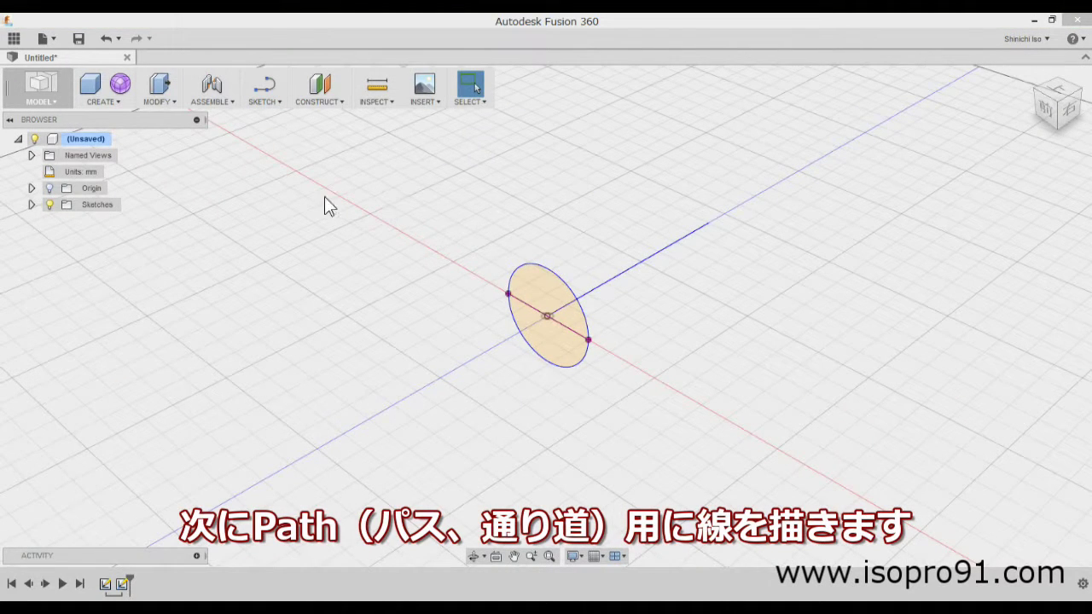
- Sweep the 40 mm circle along the straight line into a full-length solid cylinder
{"action": "left_click", "coordinate": [116, 105]}
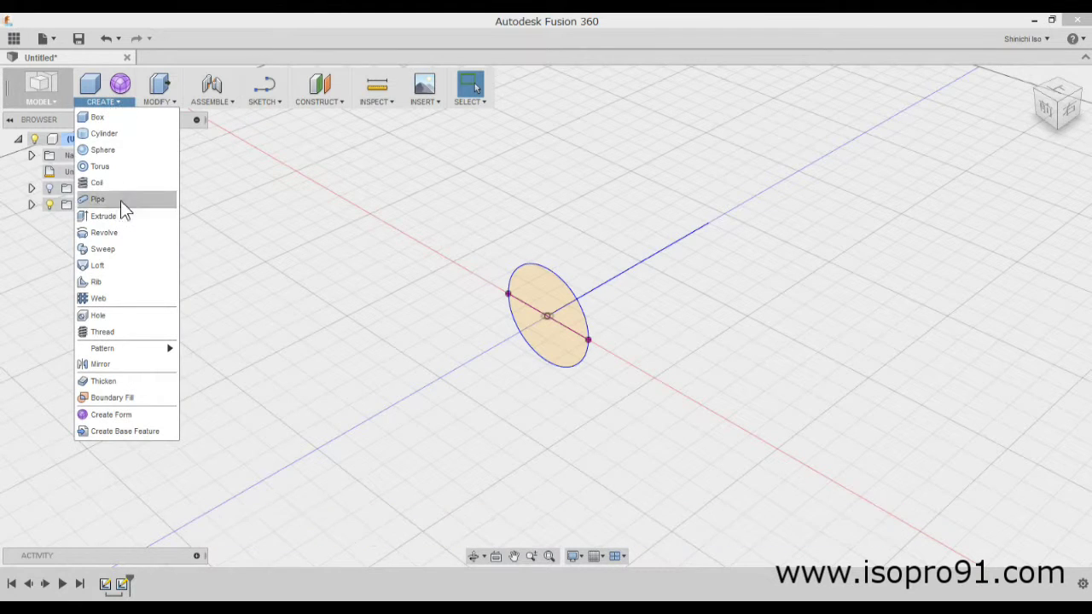
{"action": "left_click", "coordinate": [113, 249]}
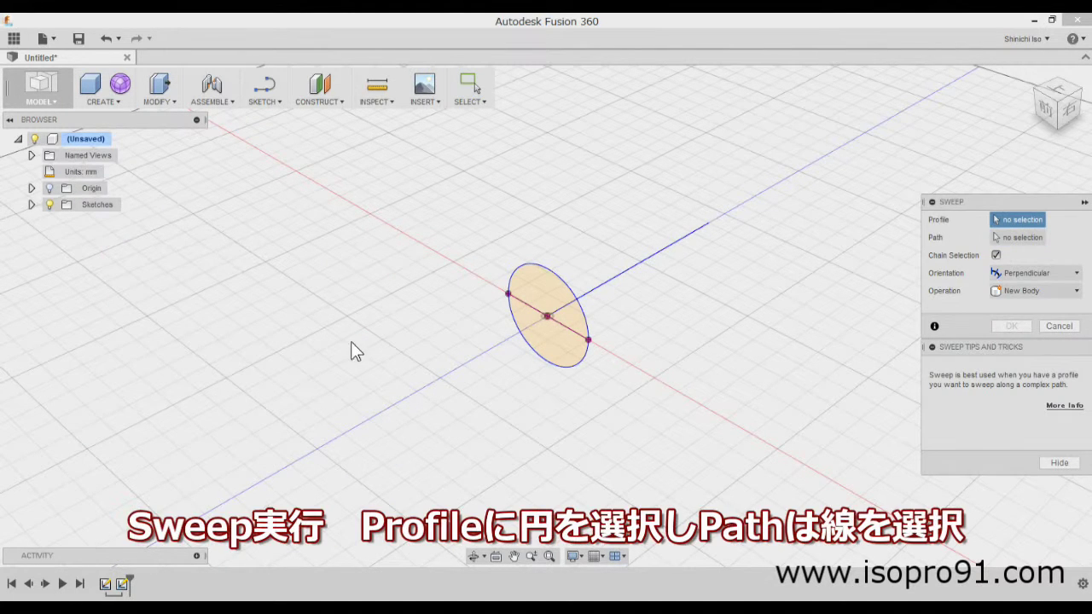
{"action": "left_click", "coordinate": [541, 301]}
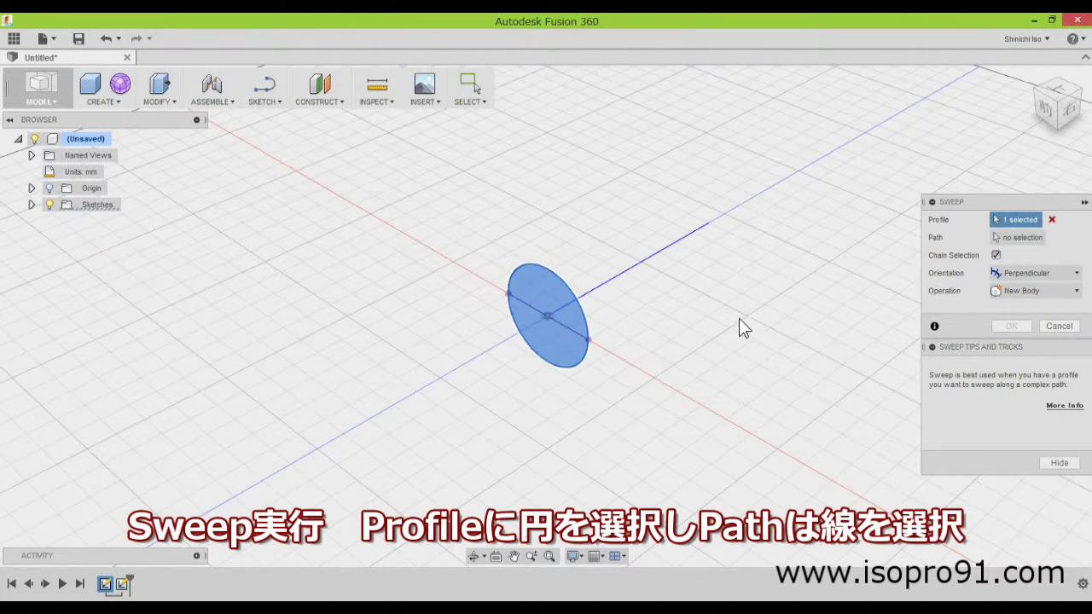
{"action": "left_click", "coordinate": [1035, 239]}
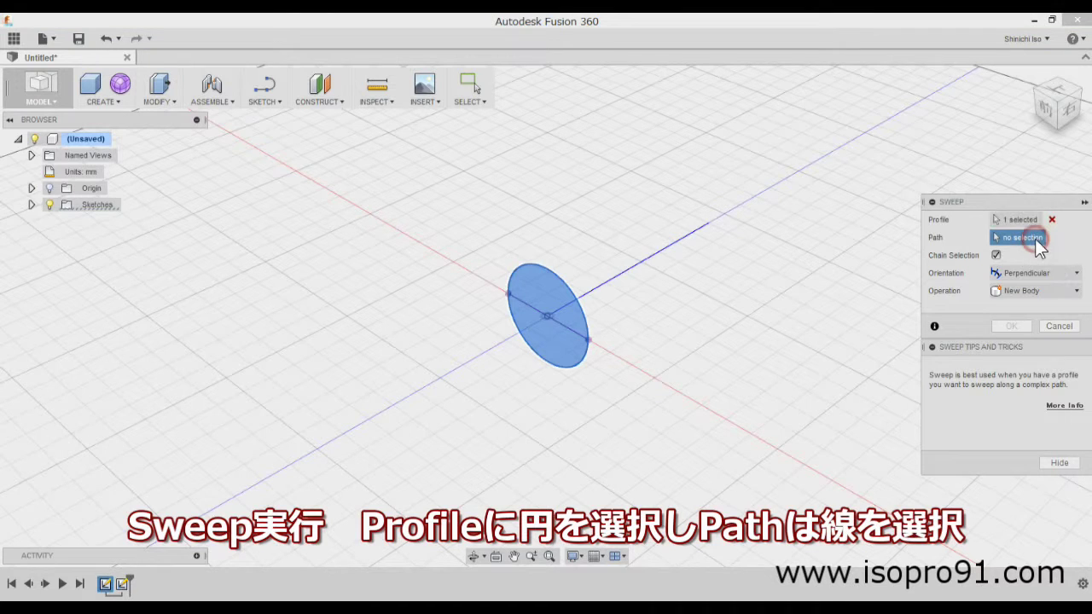
{"action": "left_click", "coordinate": [608, 282]}
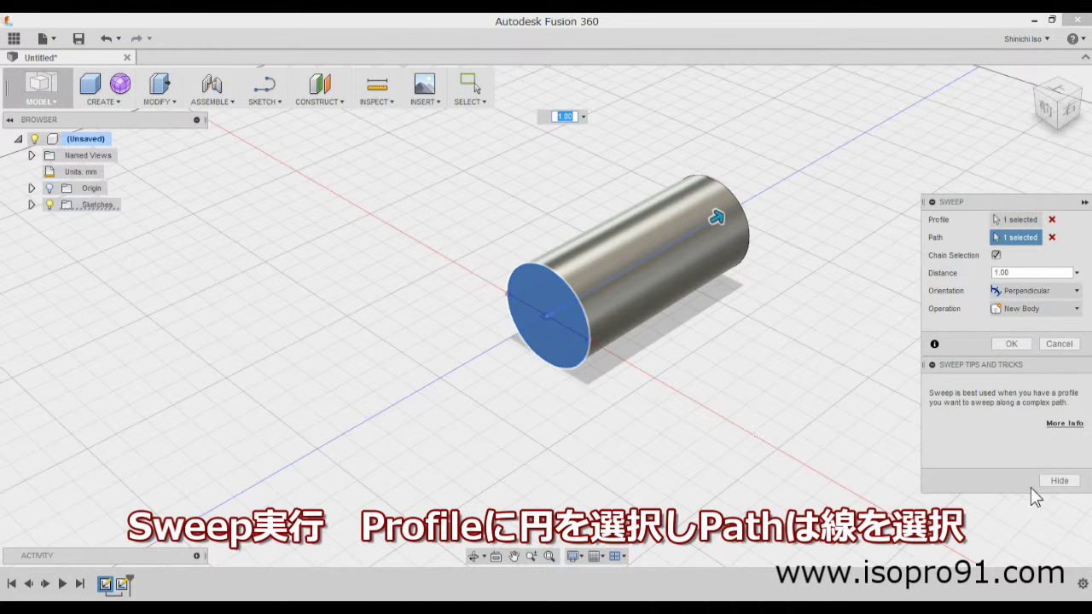
{"action": "left_click", "coordinate": [1029, 344]}
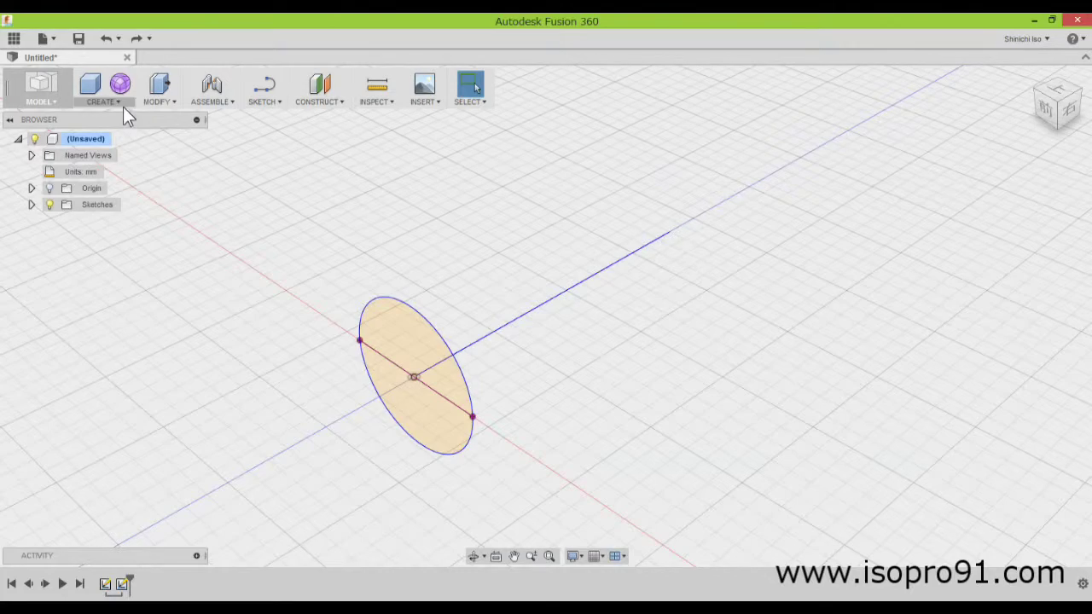
- Start a new sweep with the circle as profile and the straight line as path
{"action": "left_click", "coordinate": [123, 106]}
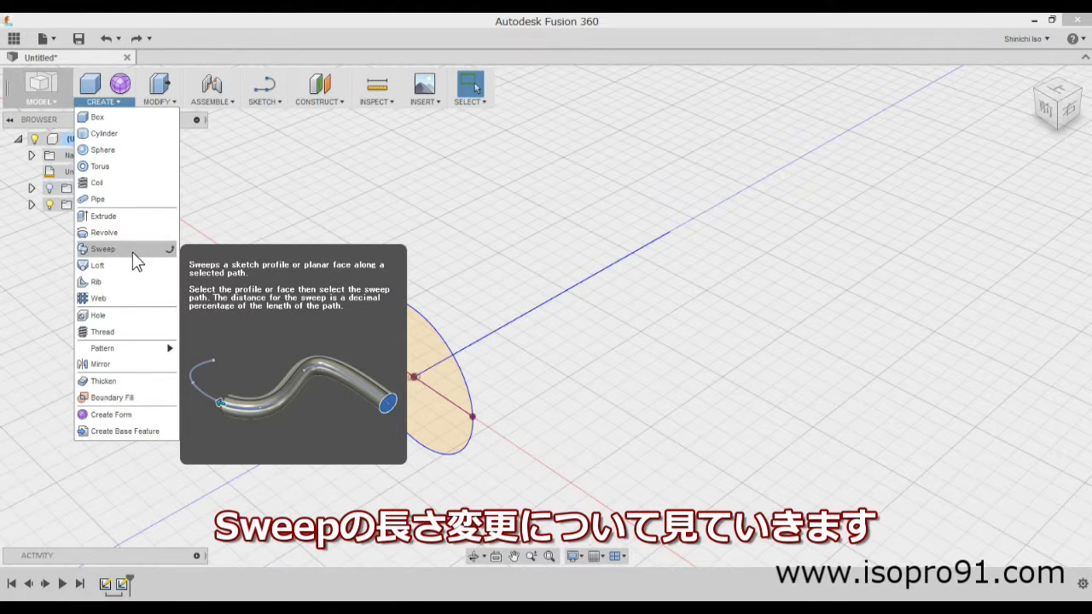
{"action": "left_click", "coordinate": [132, 252]}
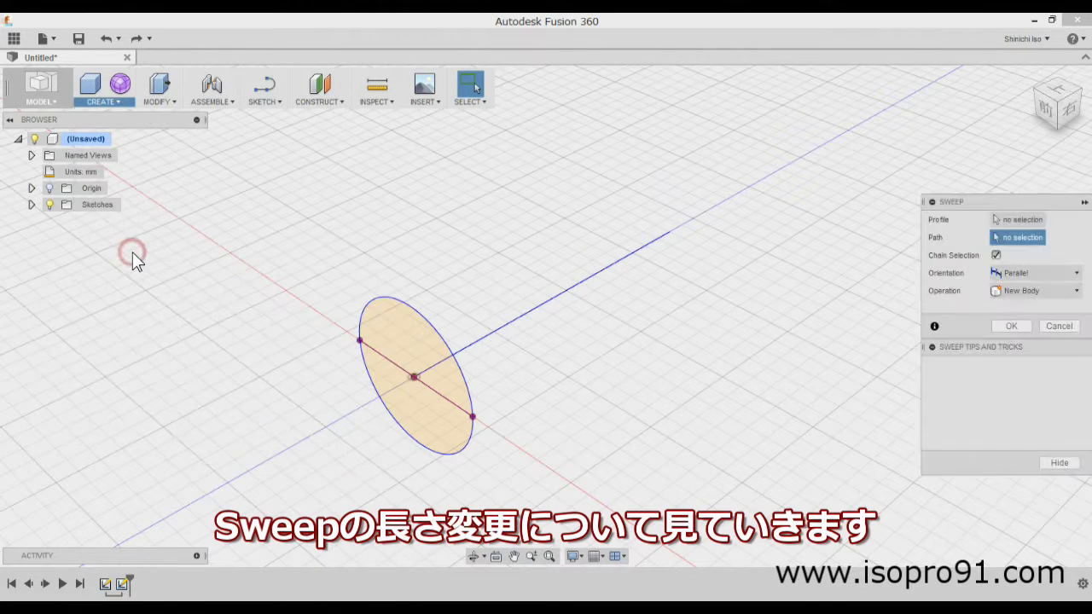
{"action": "left_click", "coordinate": [385, 321]}
{"action": "left_click", "coordinate": [1028, 239]}
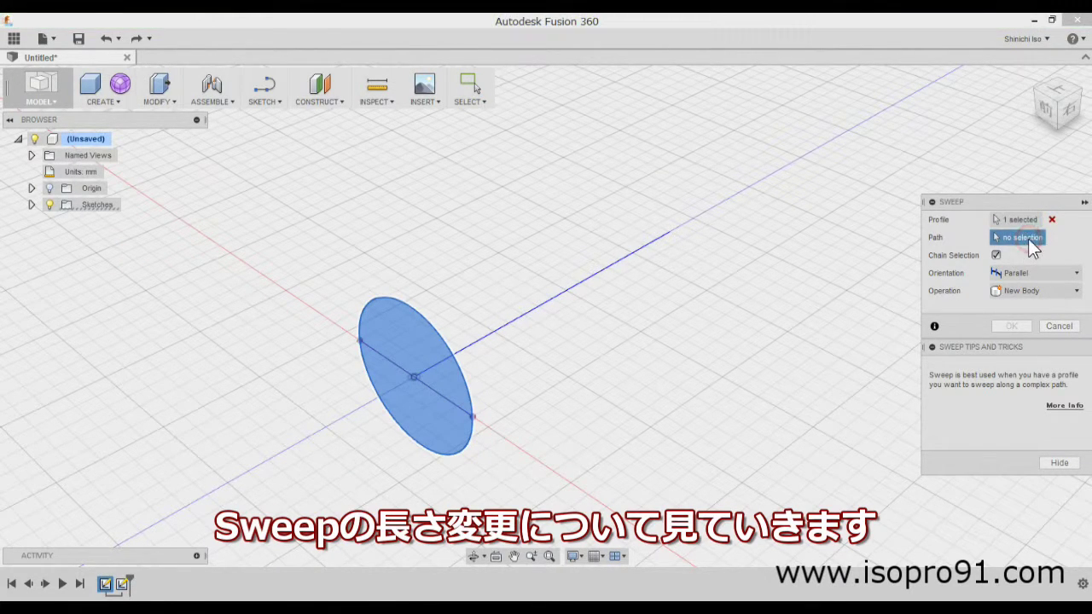
{"action": "left_click", "coordinate": [533, 310]}
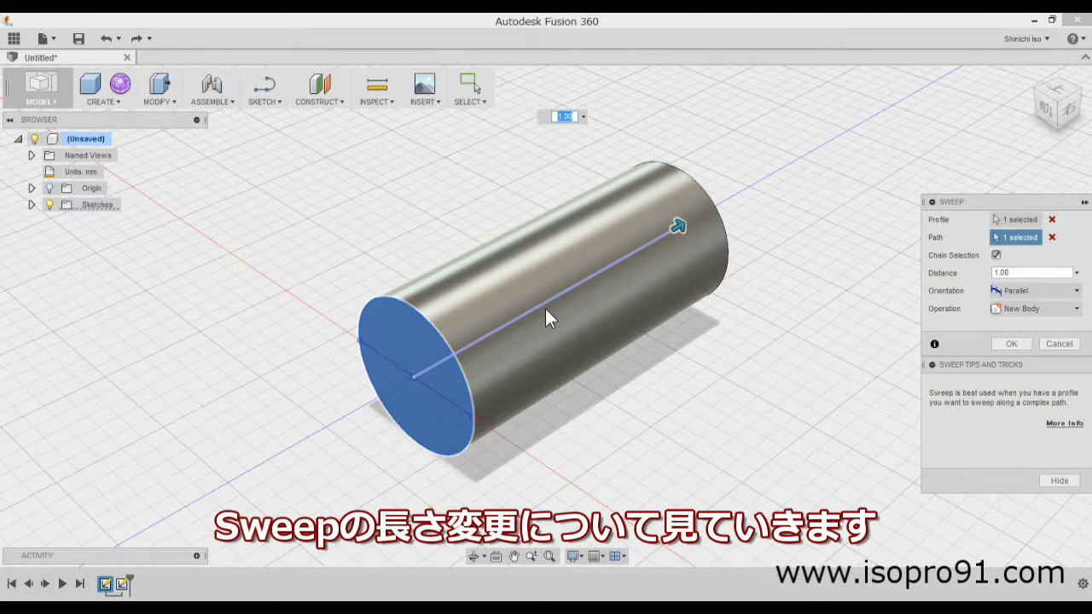
- Set the sweep distance to 0.5 and create the shorter cylinder body
{"action": "mouse_move", "coordinate": [676, 227]}
{"action": "left_mouse_down"}
{"action": "mouse_move", "coordinate": [532, 311]}
{"action": "mouse_move", "coordinate": [645, 249]}
{"action": "left_mouse_up"}
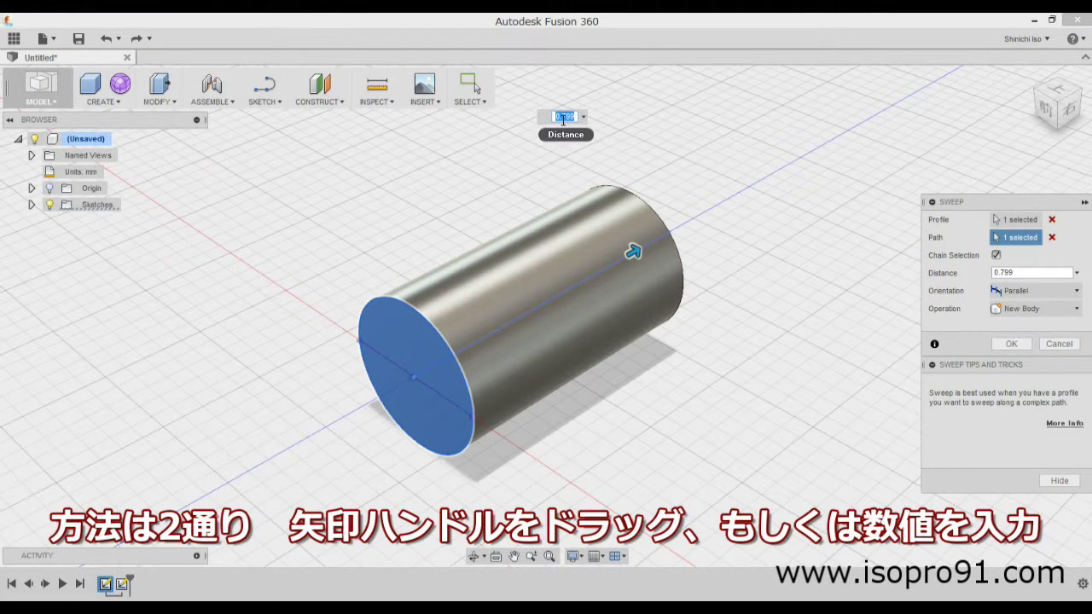
{"action": "left_click", "coordinate": [1000, 273]}
{"action": "type", "text": "0.3"}
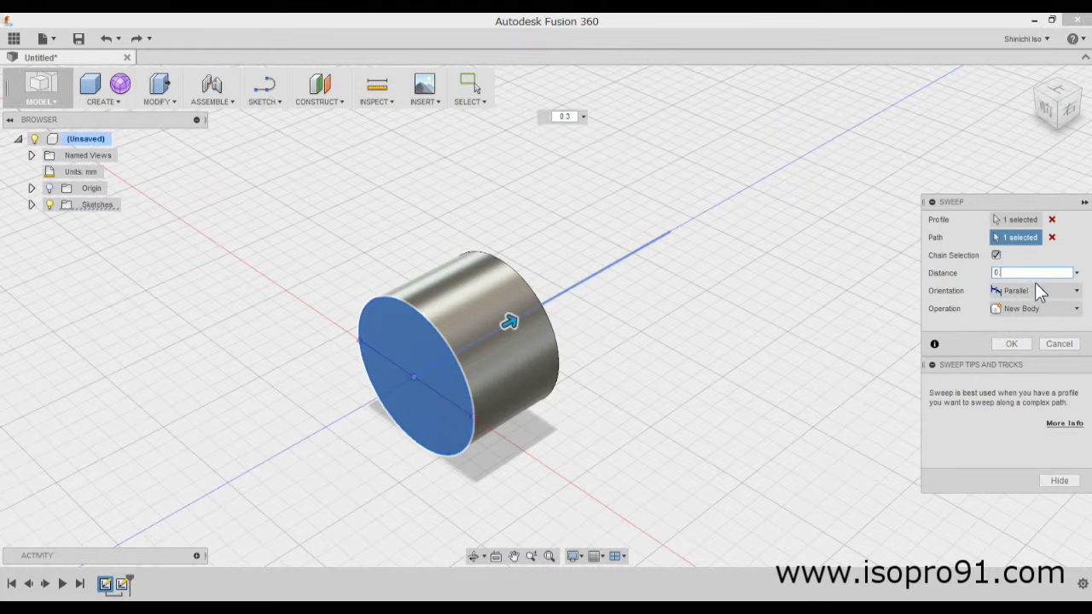
{"action": "key", "text": "BackSpace"}
{"action": "type", "text": "5"}
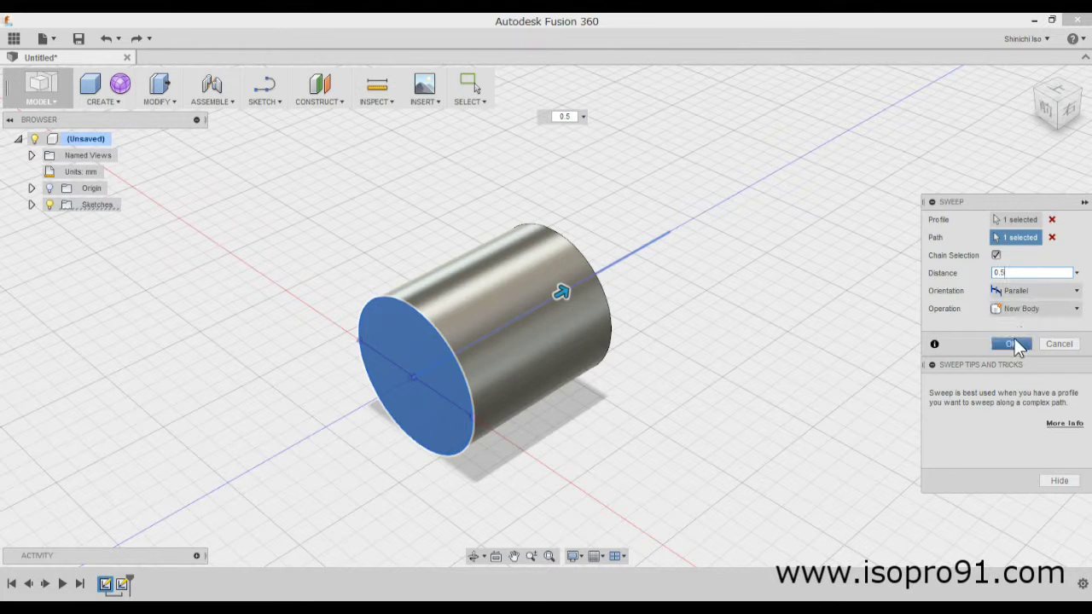
{"action": "left_click", "coordinate": [1013, 344]}
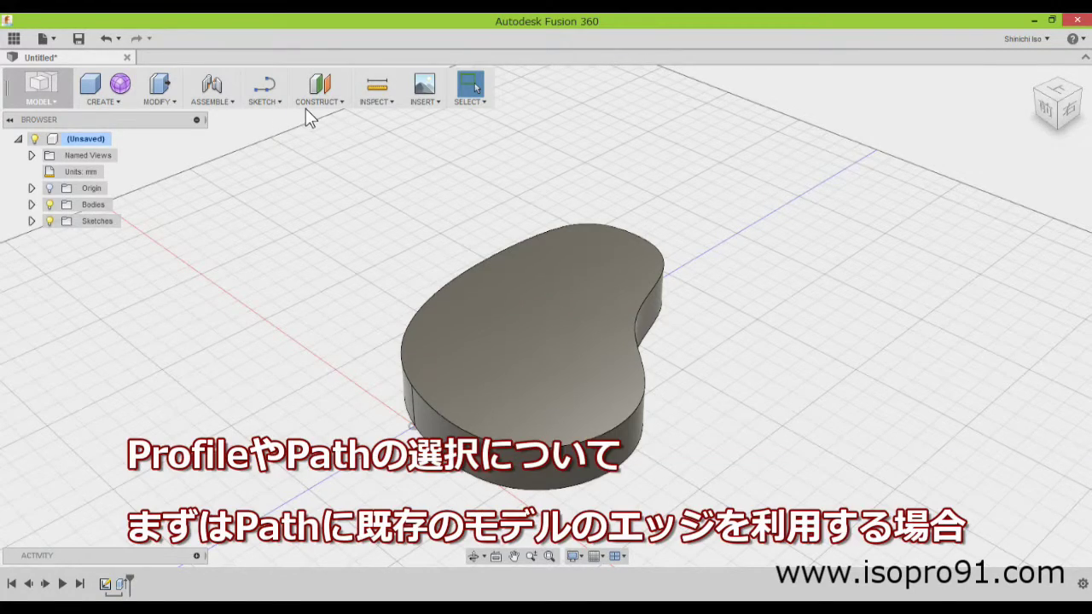
- Add a Plane Along Path on the bean body's top edge at distance 0.236
{"action": "left_click", "coordinate": [312, 107]}
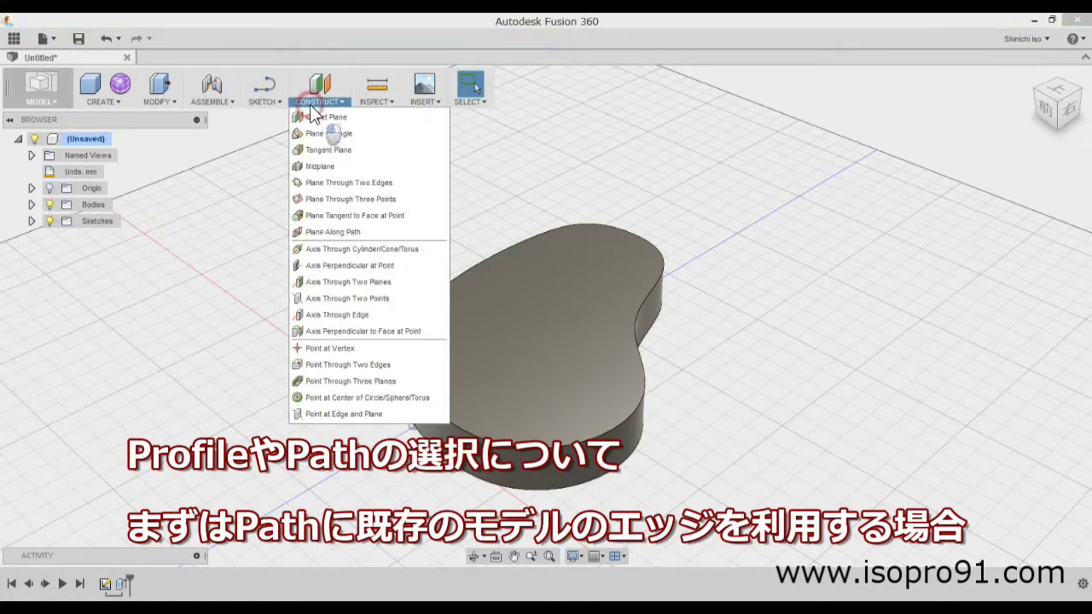
{"action": "left_click", "coordinate": [344, 231]}
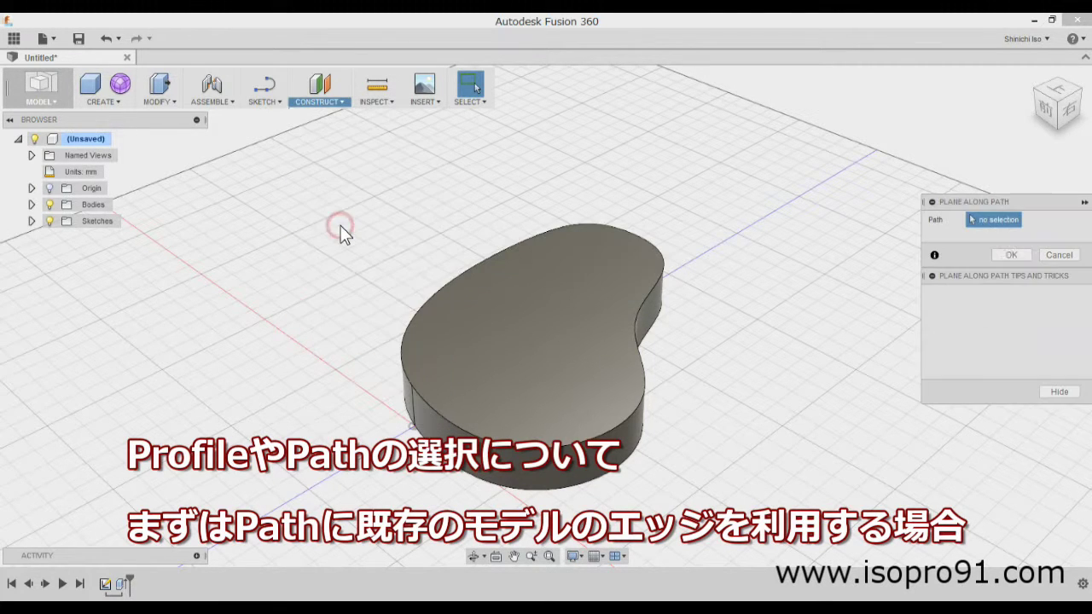
{"action": "left_click", "coordinate": [618, 427]}
{"action": "mouse_move", "coordinate": [618, 427]}
{"action": "left_mouse_down"}
{"action": "mouse_move", "coordinate": [684, 276]}
{"action": "mouse_move", "coordinate": [631, 425]}
{"action": "left_mouse_up"}
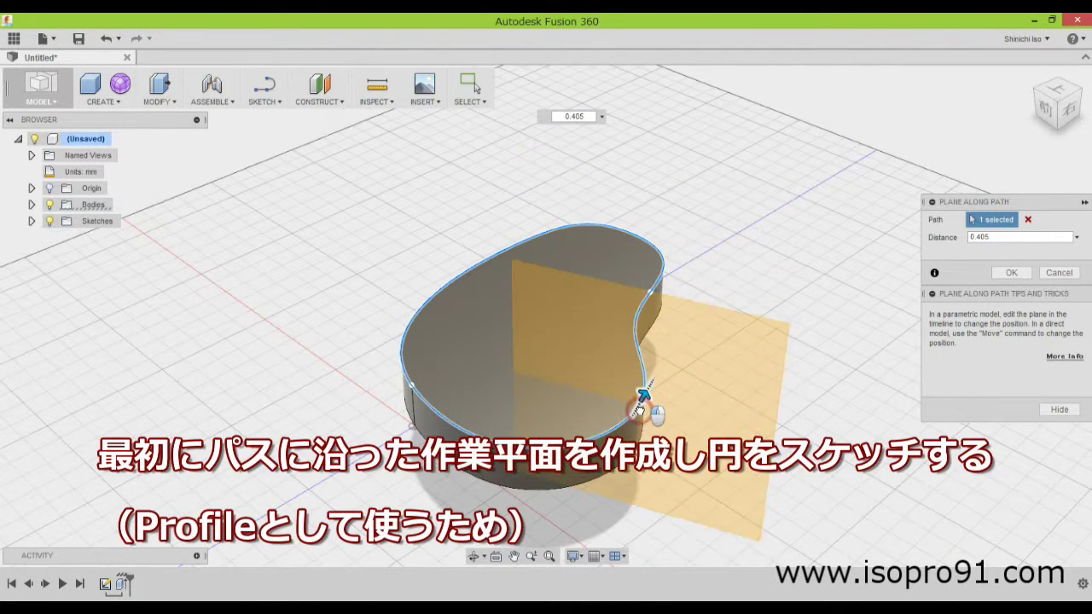
{"action": "left_click_drag", "start_coordinate": [629, 427], "coordinate": [630, 416]}
{"action": "left_click", "coordinate": [1014, 274]}
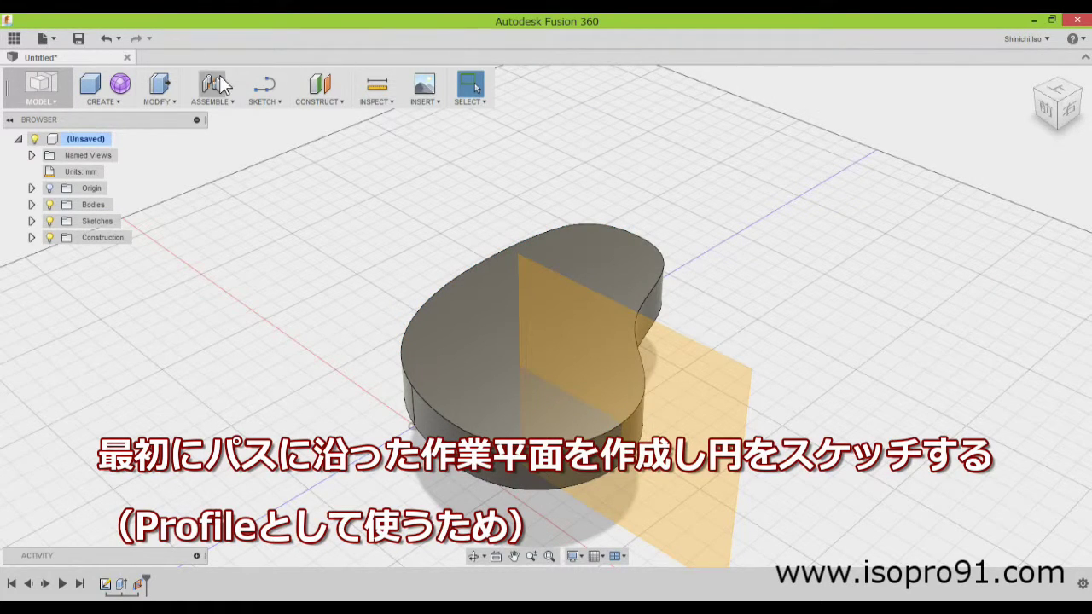
{"action": "left_click", "coordinate": [259, 101]}
{"action": "mouse_move", "coordinate": [282, 165]}
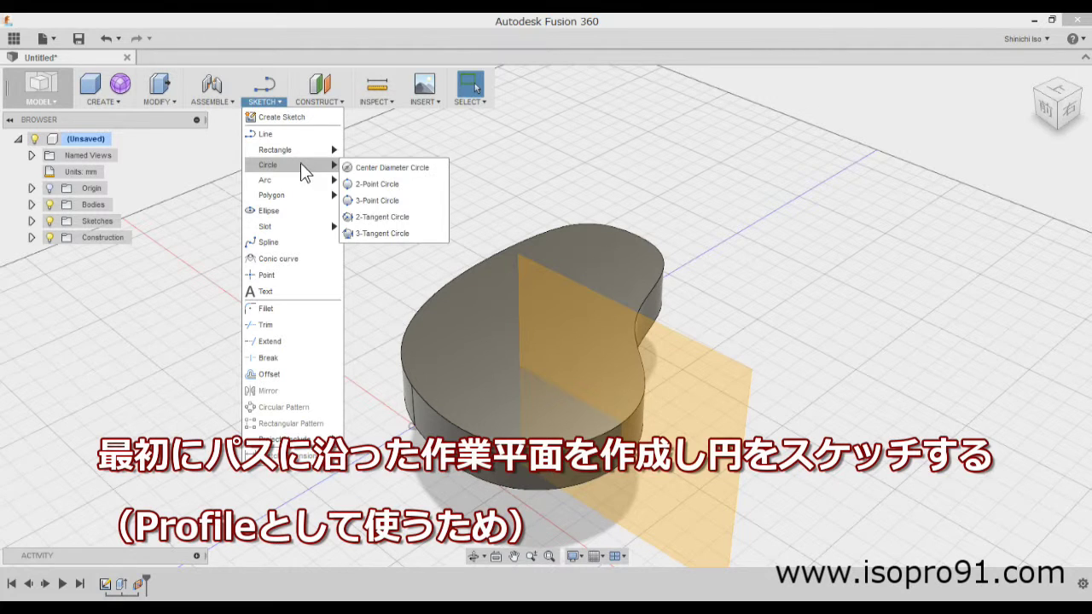
- Sketch a 20 mm circle on the construction plane, centred on the body's top edge
{"action": "left_click", "coordinate": [375, 167]}
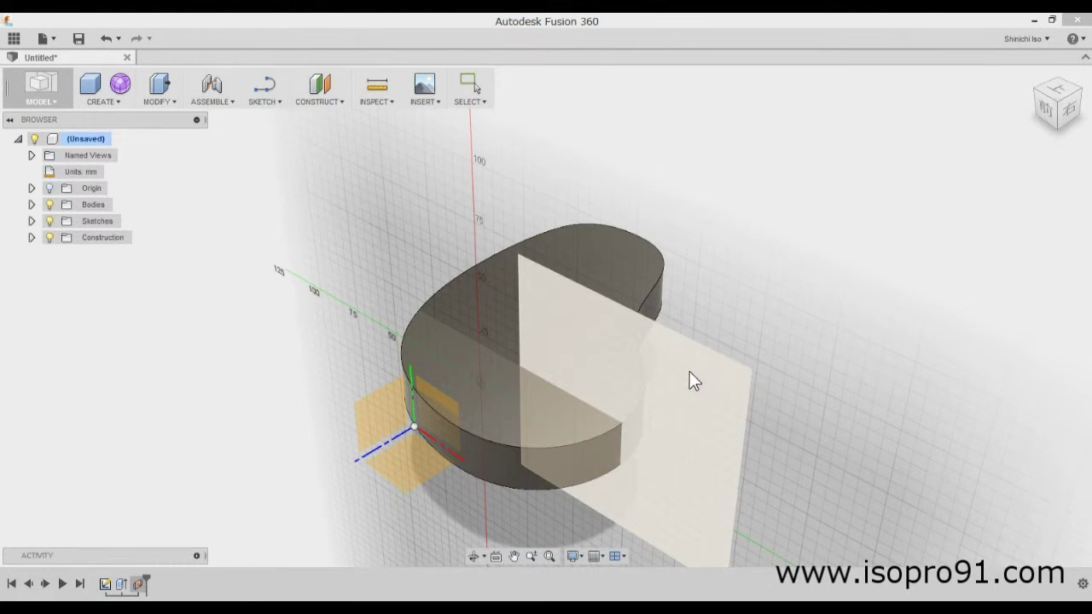
{"action": "left_click", "coordinate": [691, 374]}
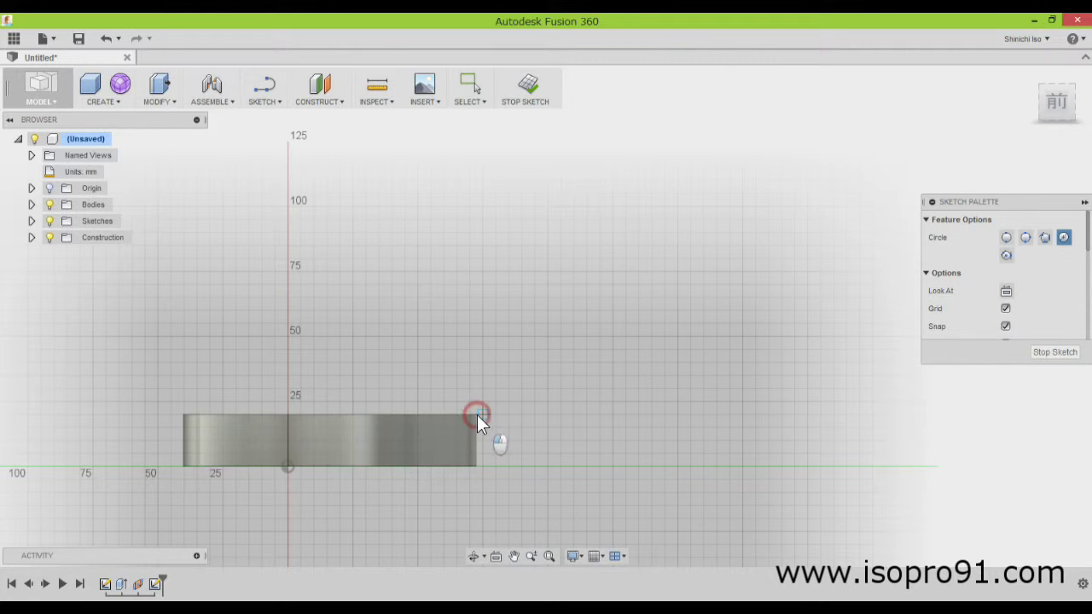
{"action": "left_click", "coordinate": [479, 415]}
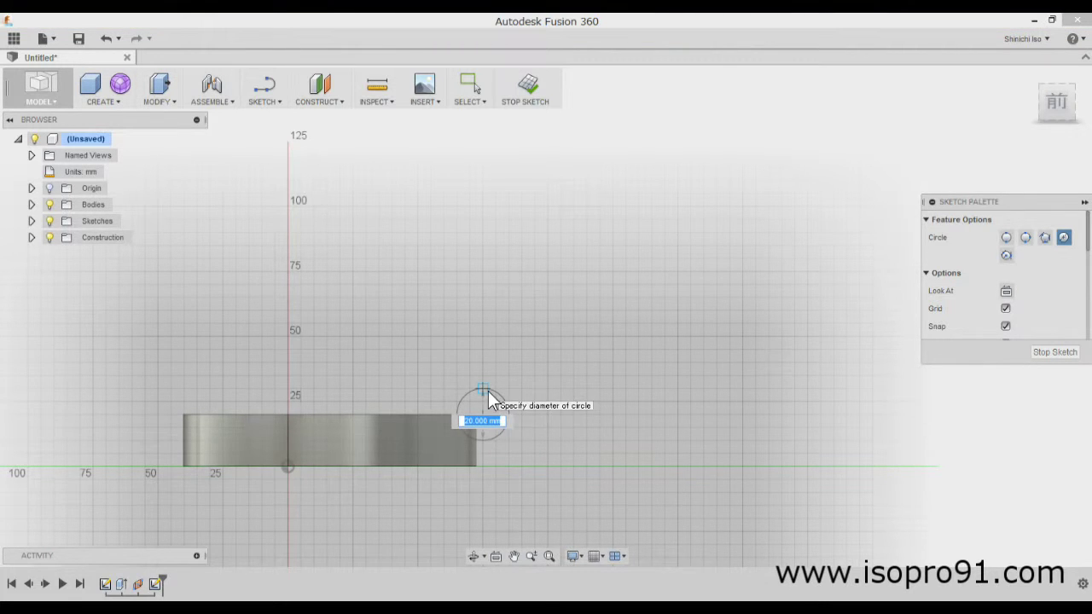
{"action": "key", "text": "Return"}
{"action": "left_click", "coordinate": [520, 107]}
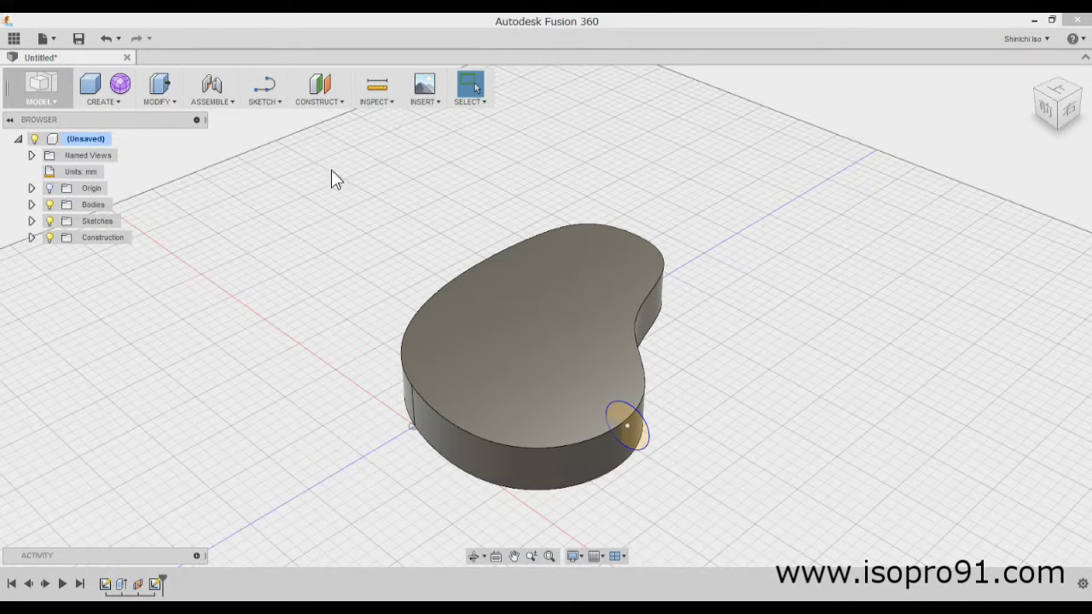
{"action": "left_click", "coordinate": [120, 102]}
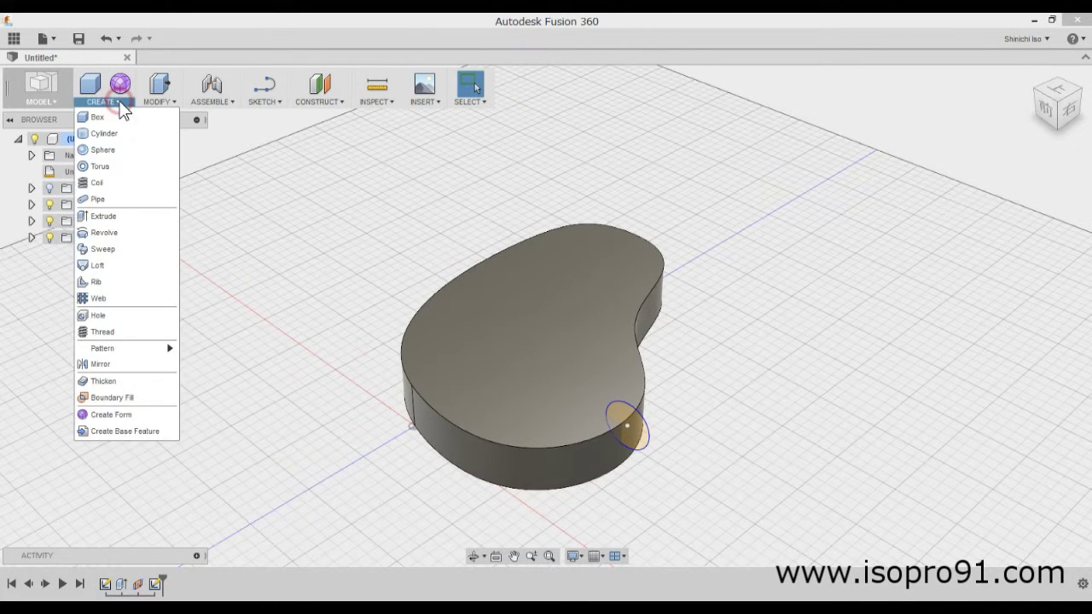
- Sweep the 20 mm circle along the body's top edge with the Join operation
{"action": "left_click", "coordinate": [122, 249]}
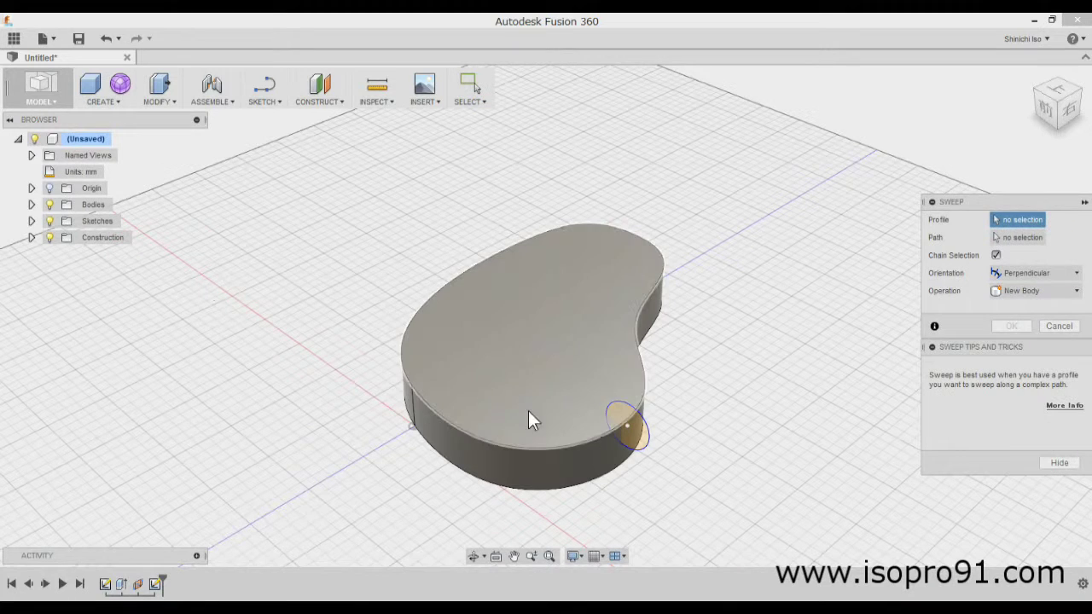
{"action": "left_click", "coordinate": [631, 441]}
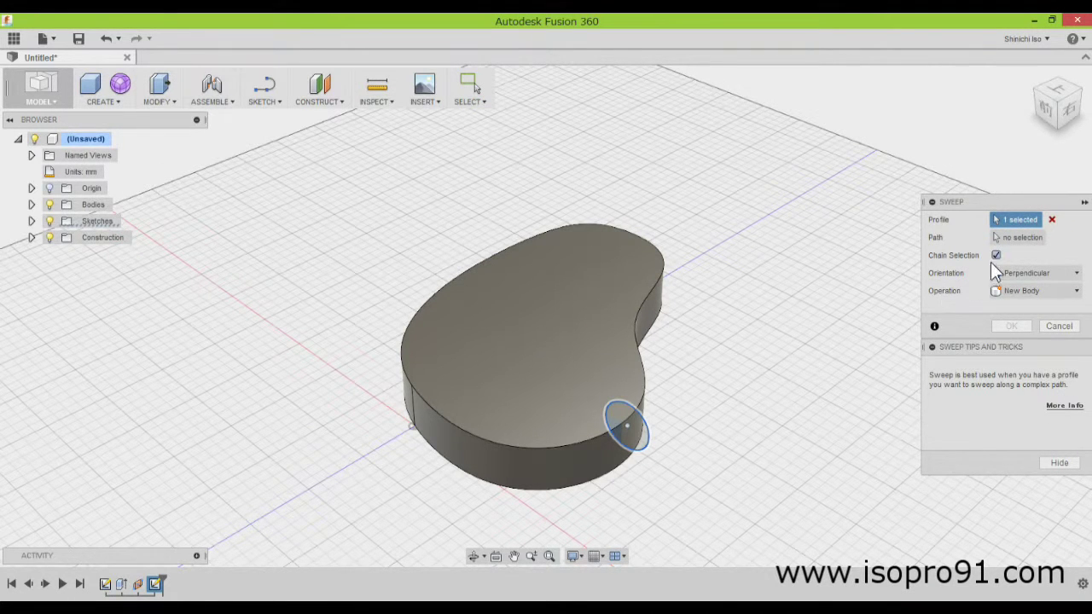
{"action": "left_click", "coordinate": [1016, 238]}
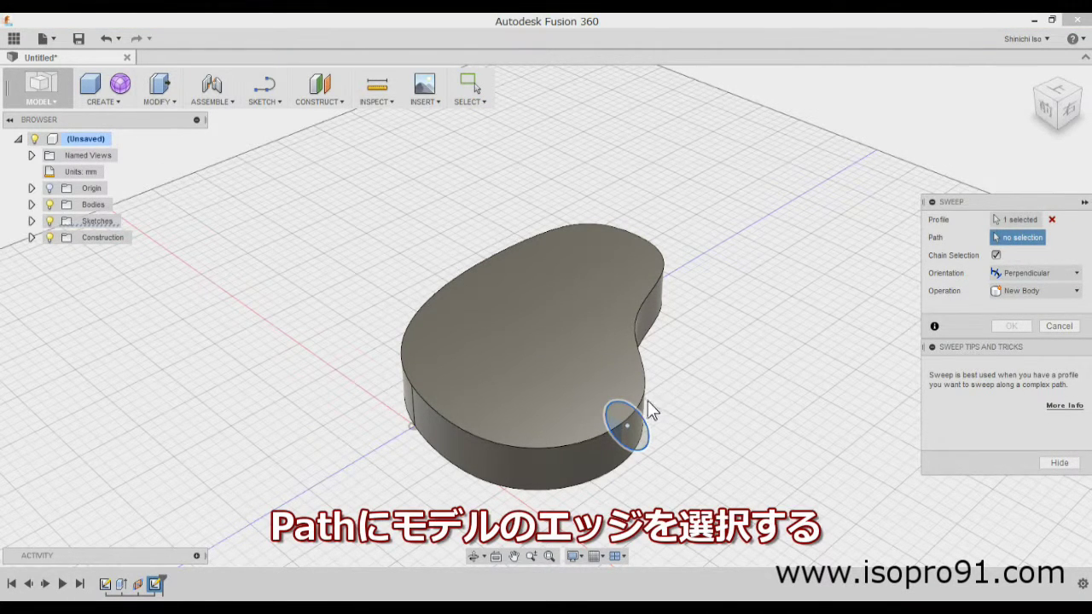
{"action": "left_click", "coordinate": [643, 414]}
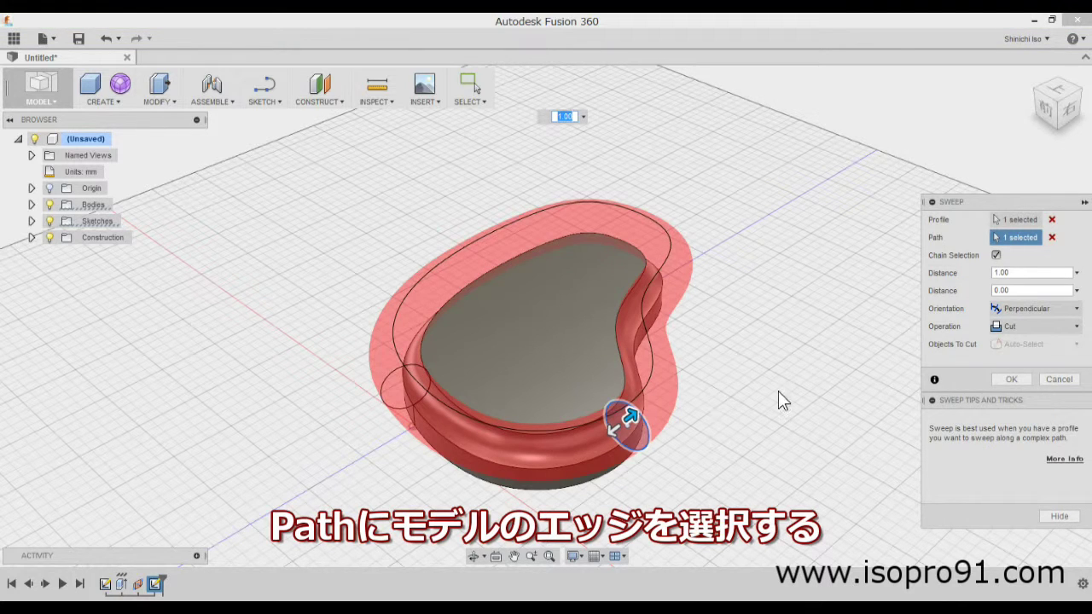
{"action": "left_click", "coordinate": [1031, 325]}
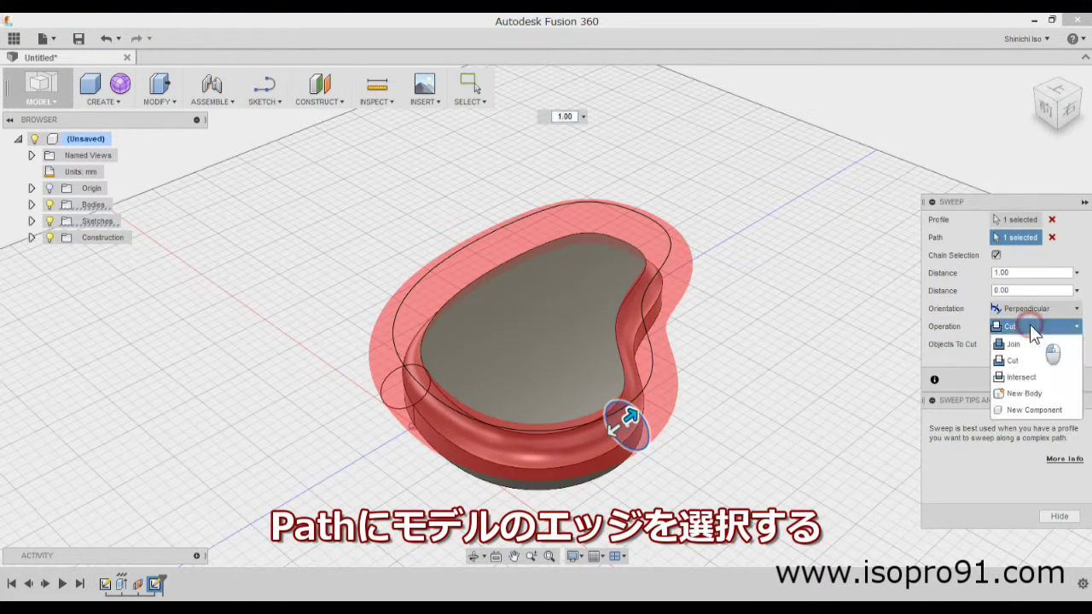
{"action": "left_click", "coordinate": [1027, 342]}
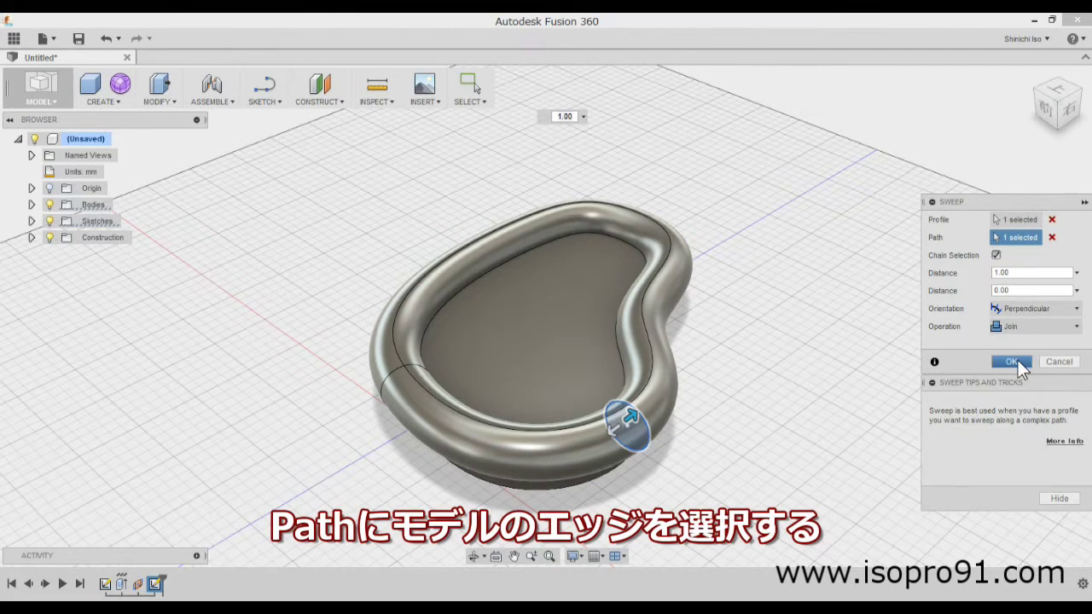
{"action": "left_click", "coordinate": [1019, 360]}
{"action": "mouse_move", "coordinate": [819, 408]}
{"action": "middle_mouse_down", "text": "shift"}
{"action": "mouse_move", "coordinate": [821, 313]}
{"action": "mouse_move", "coordinate": [815, 411]}
{"action": "middle_mouse_up", "text": "shift"}
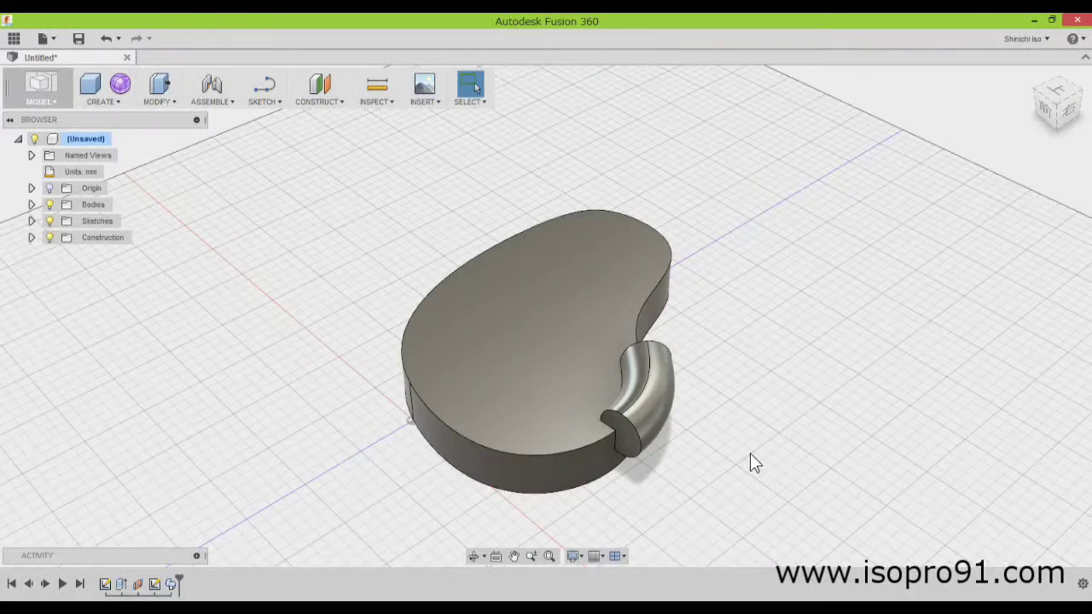
- Sweep the tube's end face around the body's outer edge to 0.828 of the path
{"action": "left_click", "coordinate": [123, 101]}
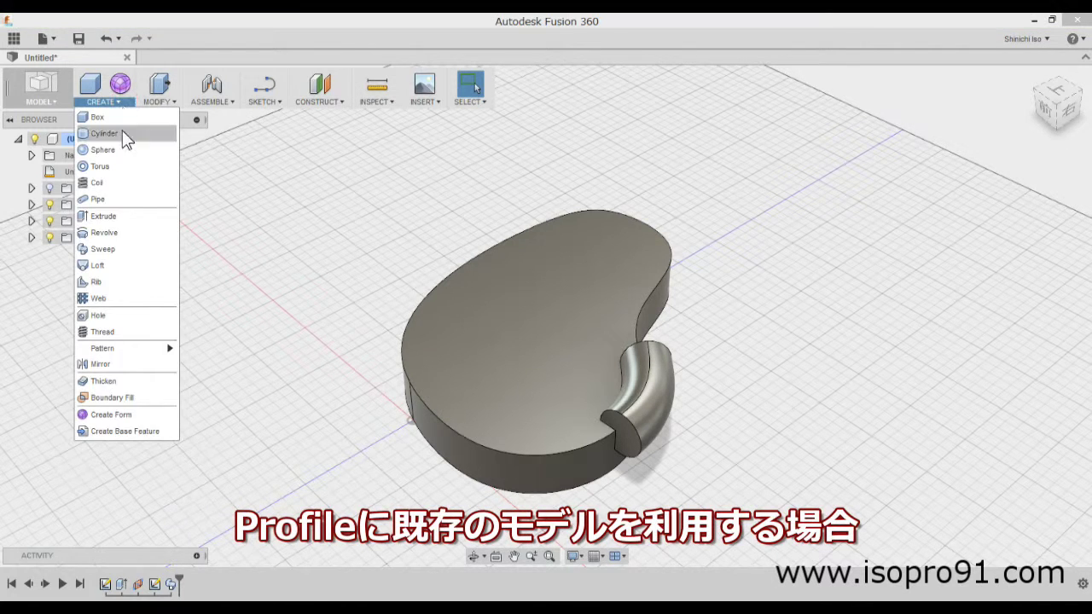
{"action": "left_click", "coordinate": [130, 248]}
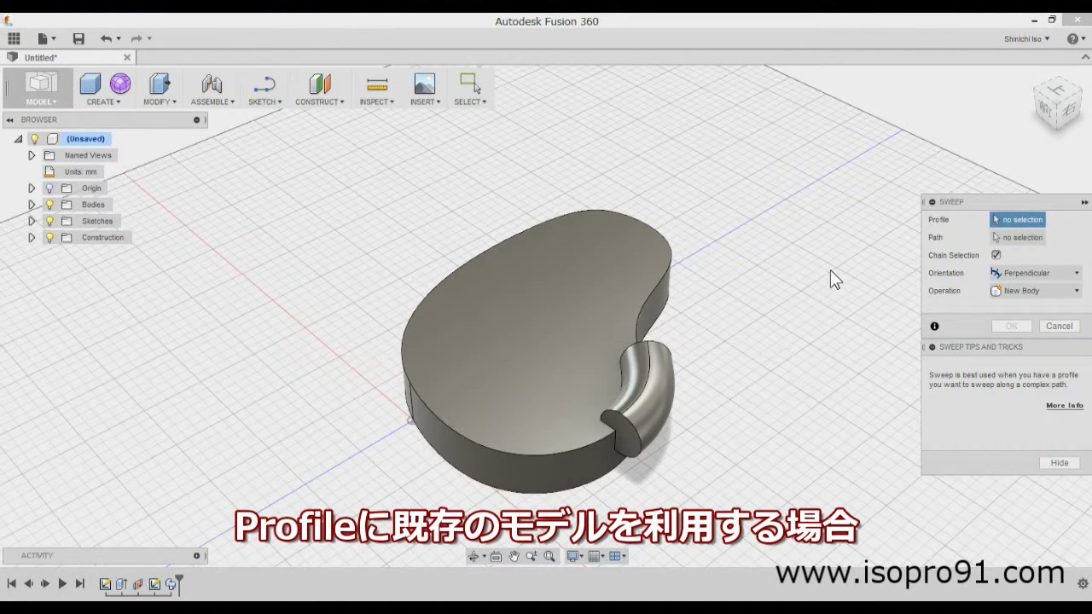
{"action": "left_click", "coordinate": [630, 442]}
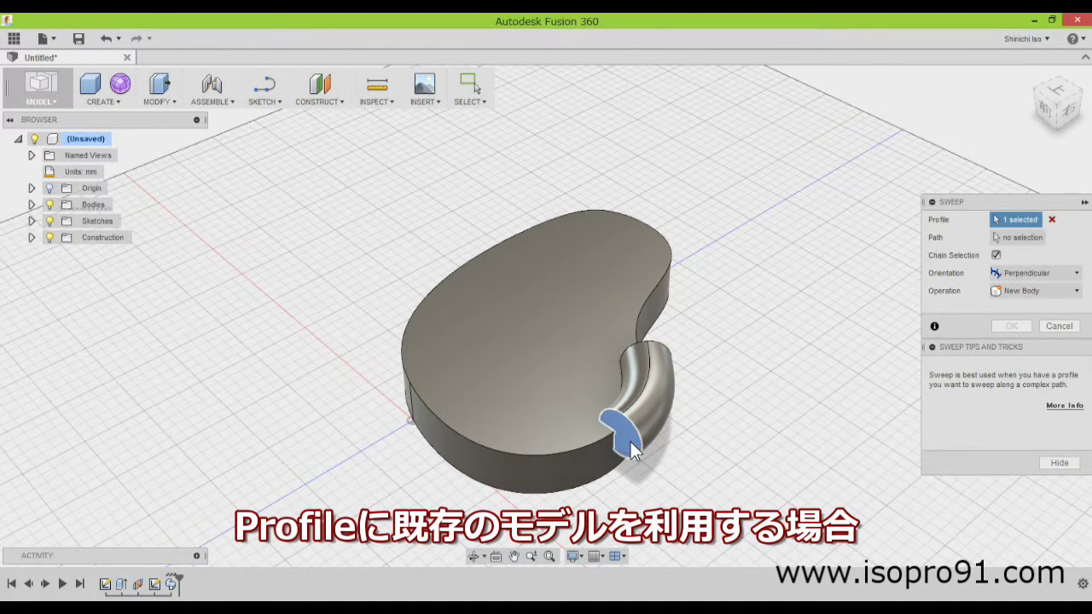
{"action": "left_click", "coordinate": [1020, 239]}
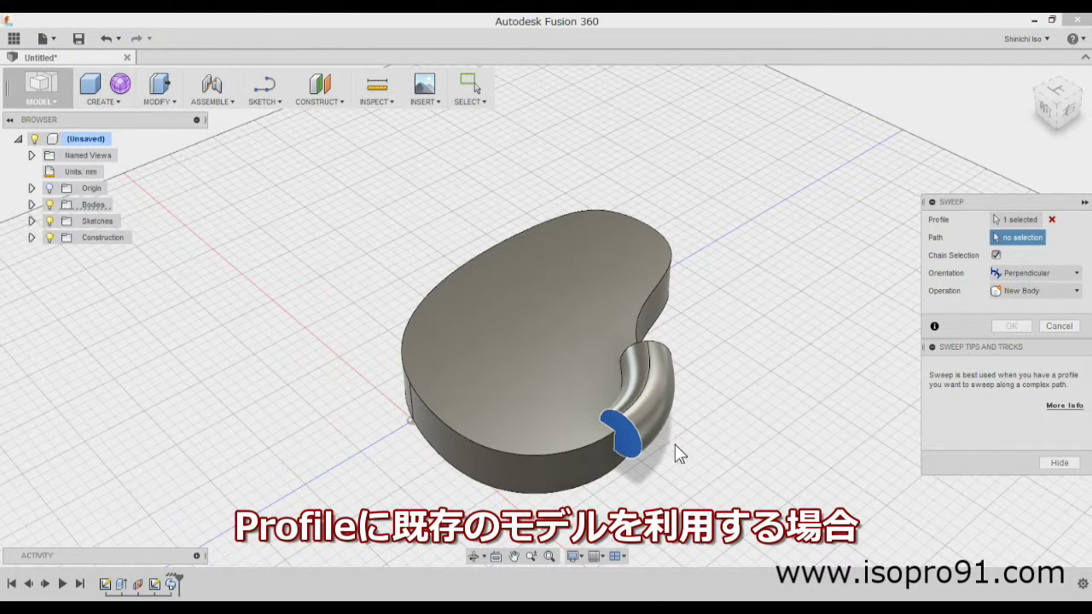
{"action": "left_click", "coordinate": [583, 444]}
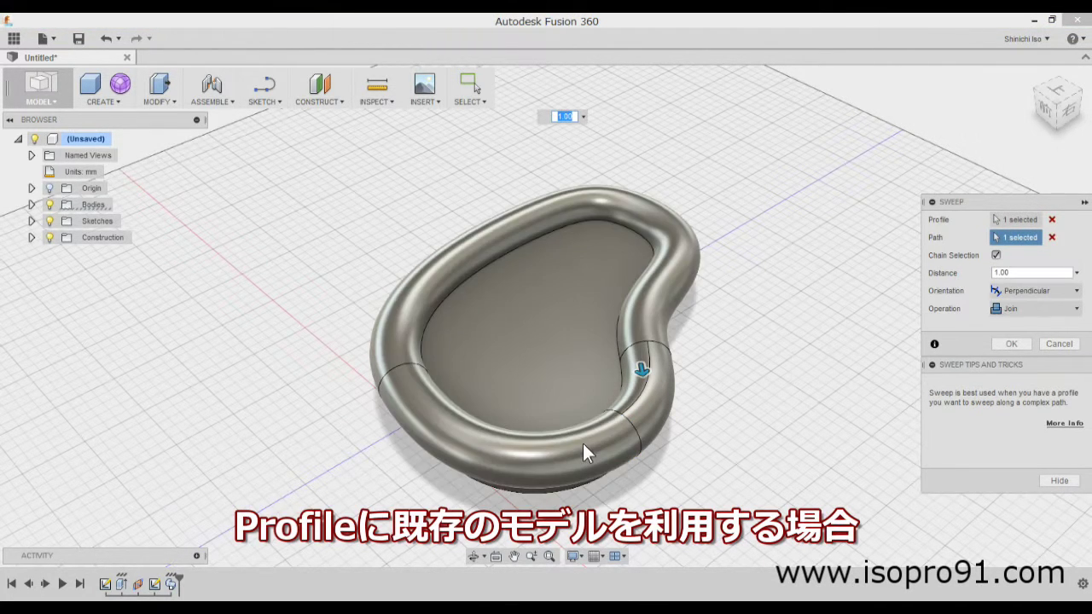
{"action": "left_click_drag", "start_coordinate": [640, 363], "coordinate": [668, 274]}
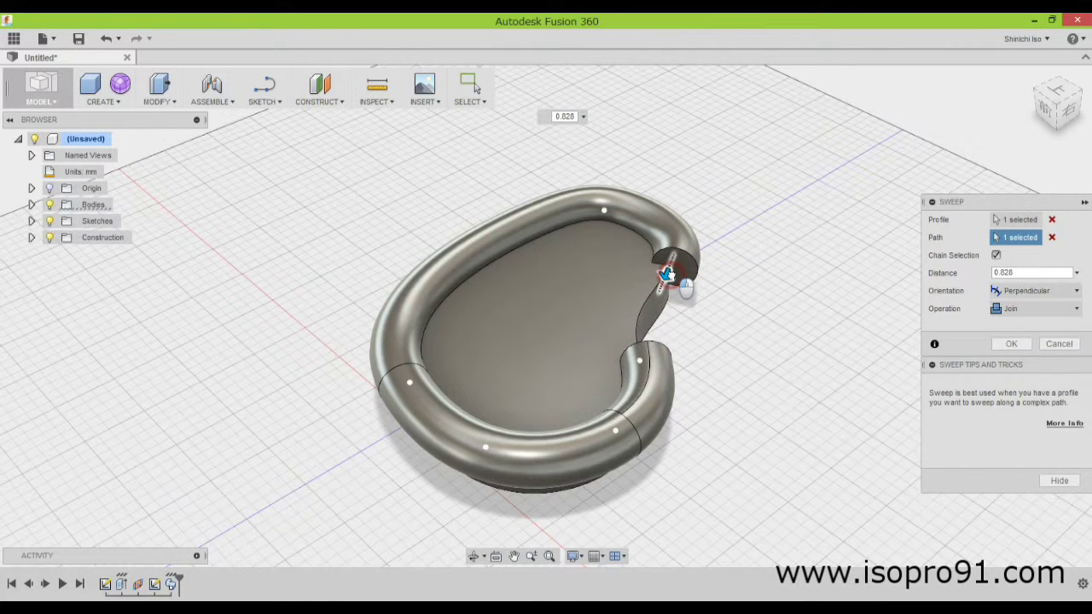
{"action": "left_click", "coordinate": [1014, 344]}
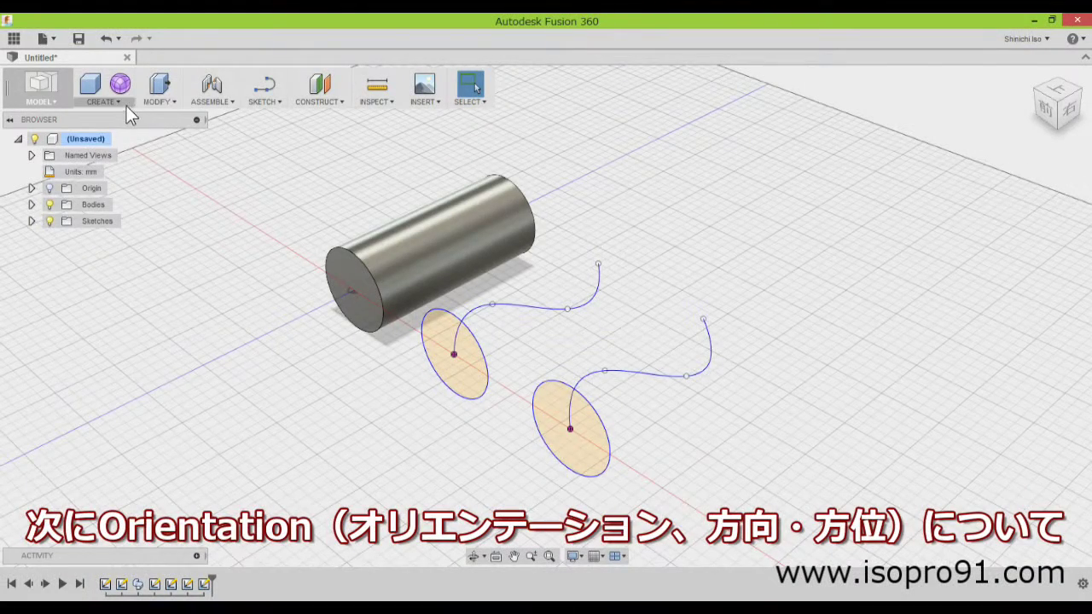
- Sweep the first ellipse along its S-curve with Perpendicular orientation as a new body
{"action": "left_click", "coordinate": [126, 104]}
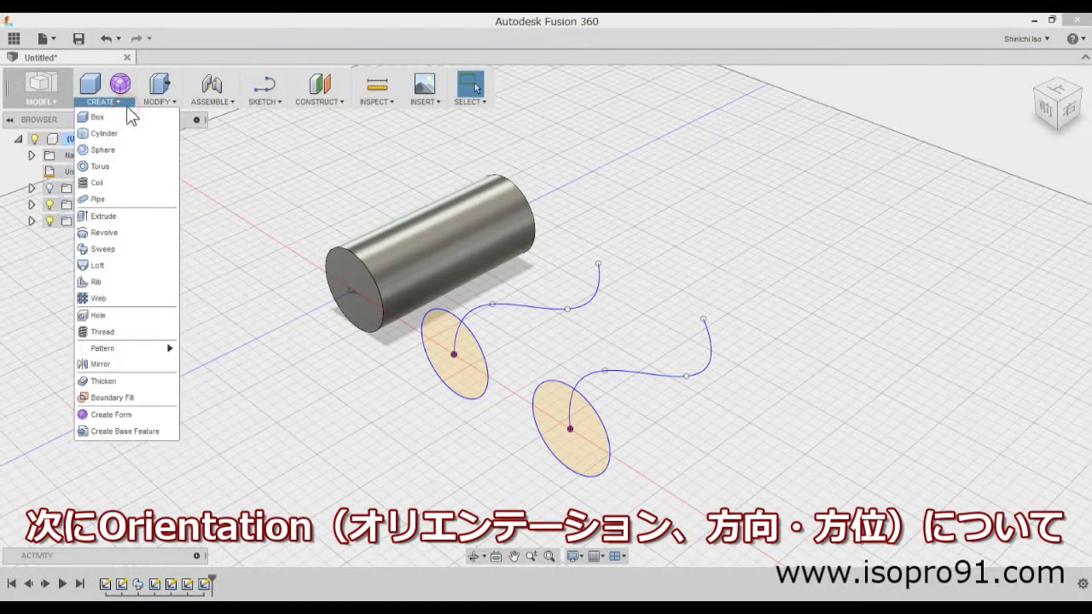
{"action": "left_click", "coordinate": [116, 247]}
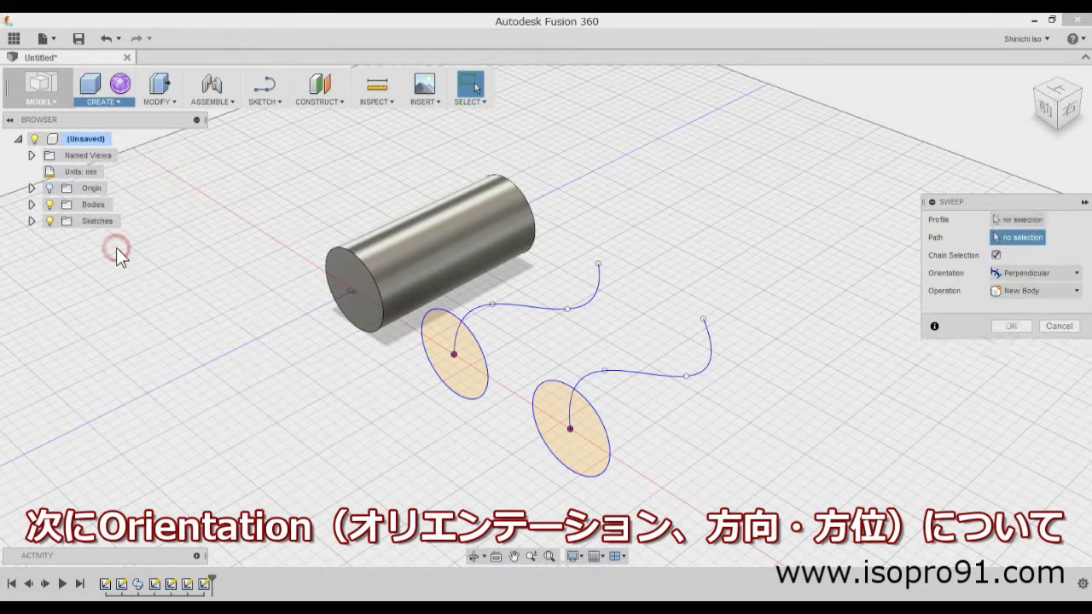
{"action": "left_click", "coordinate": [467, 367]}
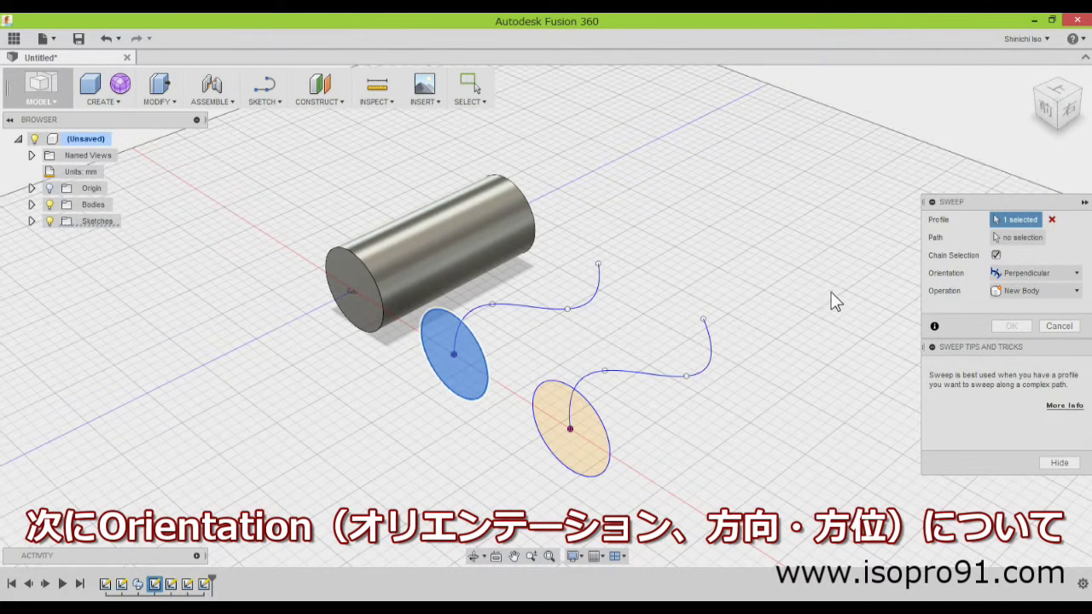
{"action": "left_click", "coordinate": [1017, 238]}
{"action": "left_click", "coordinate": [533, 308]}
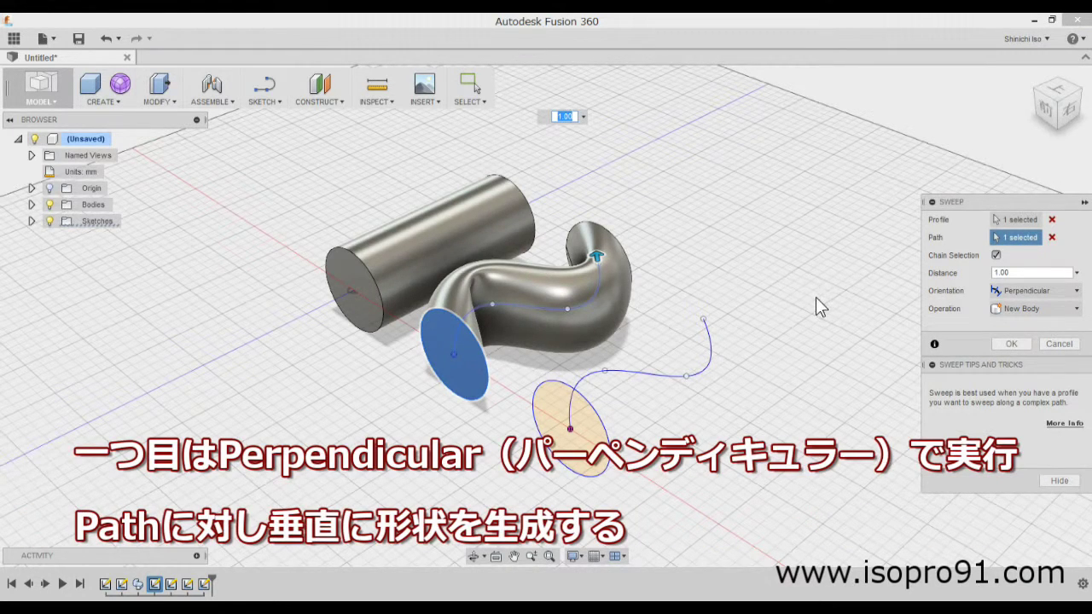
{"action": "mouse_move", "coordinate": [770, 300]}
{"action": "middle_mouse_down", "text": "shift"}
{"action": "mouse_move", "coordinate": [765, 330]}
{"action": "mouse_move", "coordinate": [766, 295]}
{"action": "middle_mouse_up", "text": "shift"}
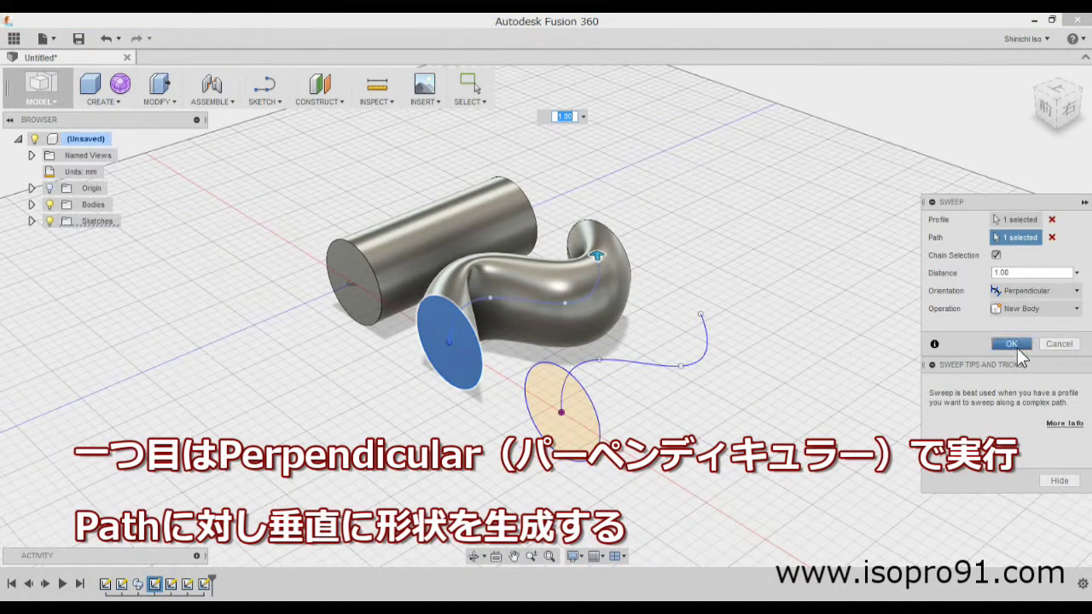
{"action": "left_click", "coordinate": [1012, 343]}
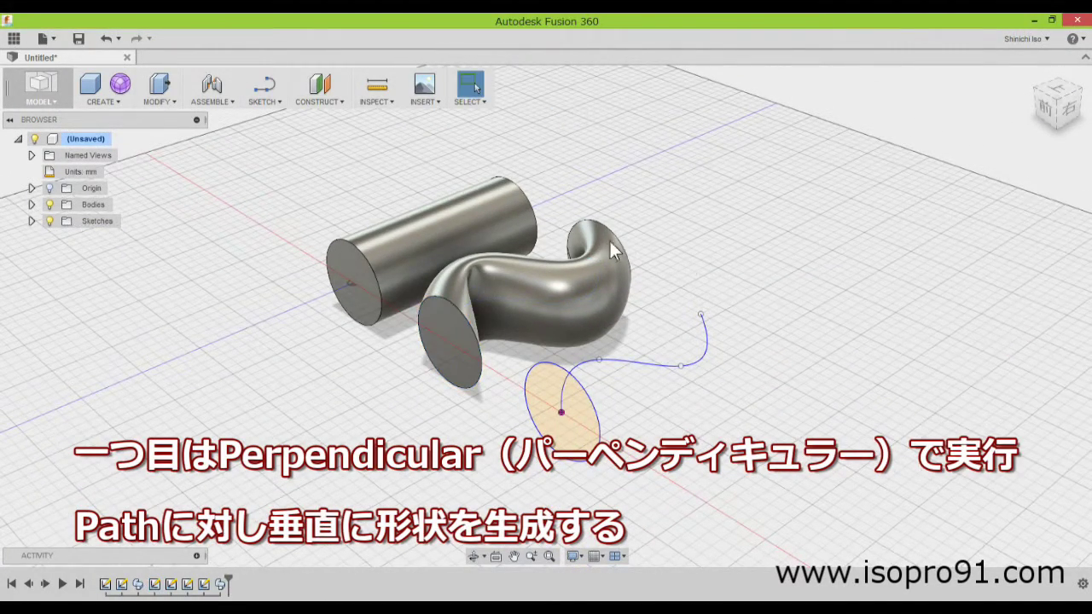
- Sweep the second ellipse along its S-curve with Parallel orientation as a new body
{"action": "left_click", "coordinate": [120, 101]}
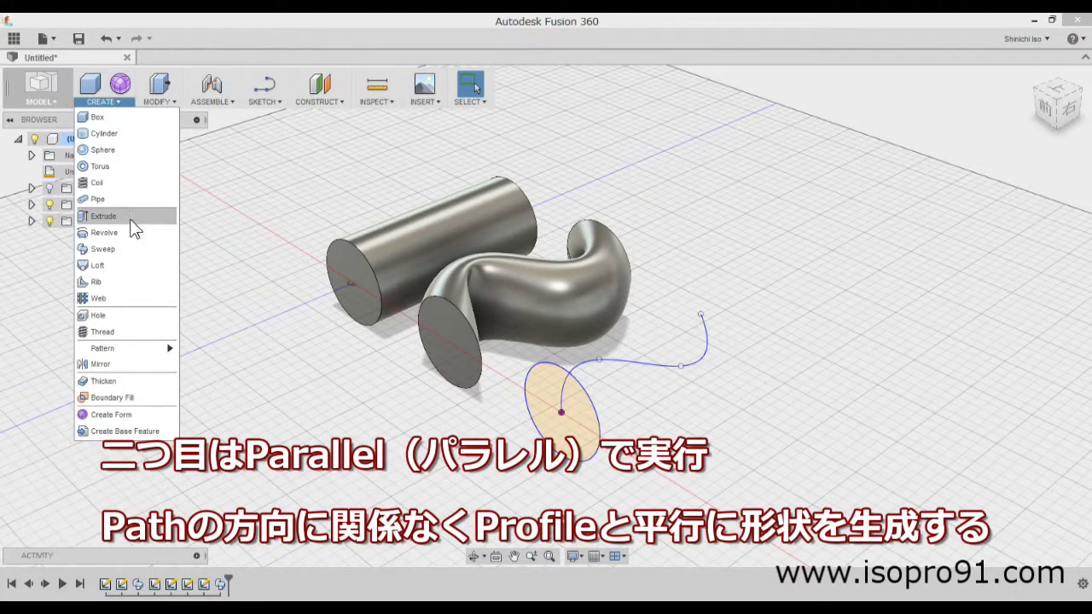
{"action": "left_click", "coordinate": [103, 249]}
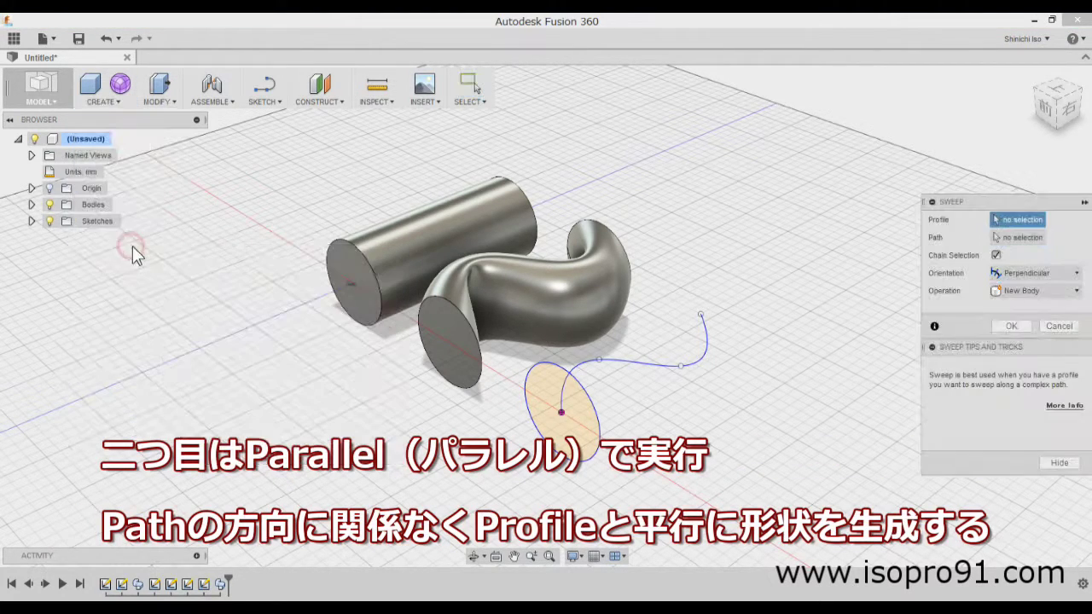
{"action": "left_click", "coordinate": [585, 412]}
{"action": "left_click", "coordinate": [1032, 237]}
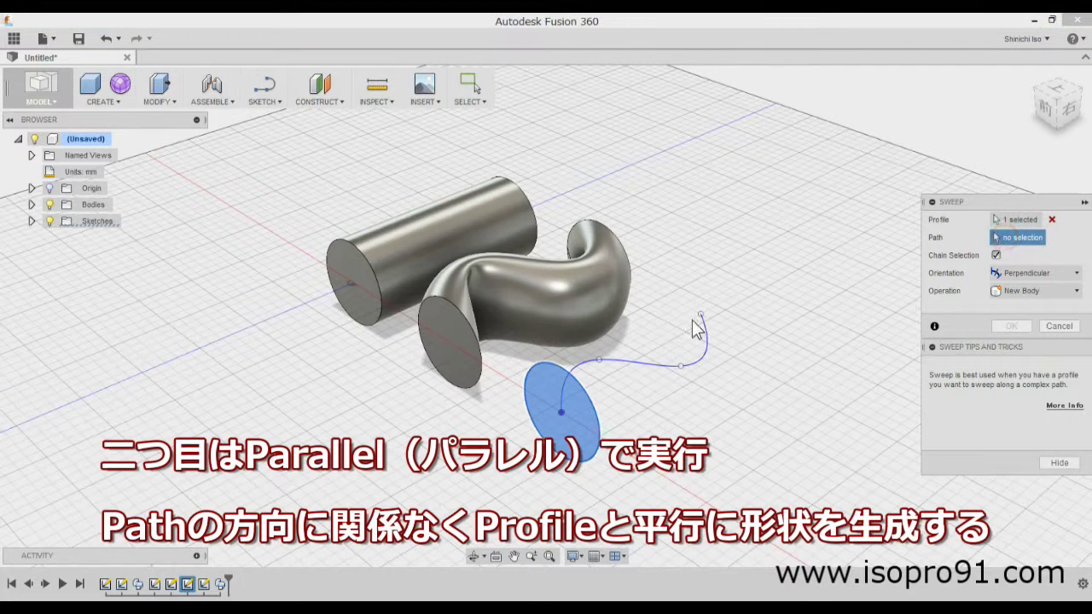
{"action": "left_click", "coordinate": [630, 361]}
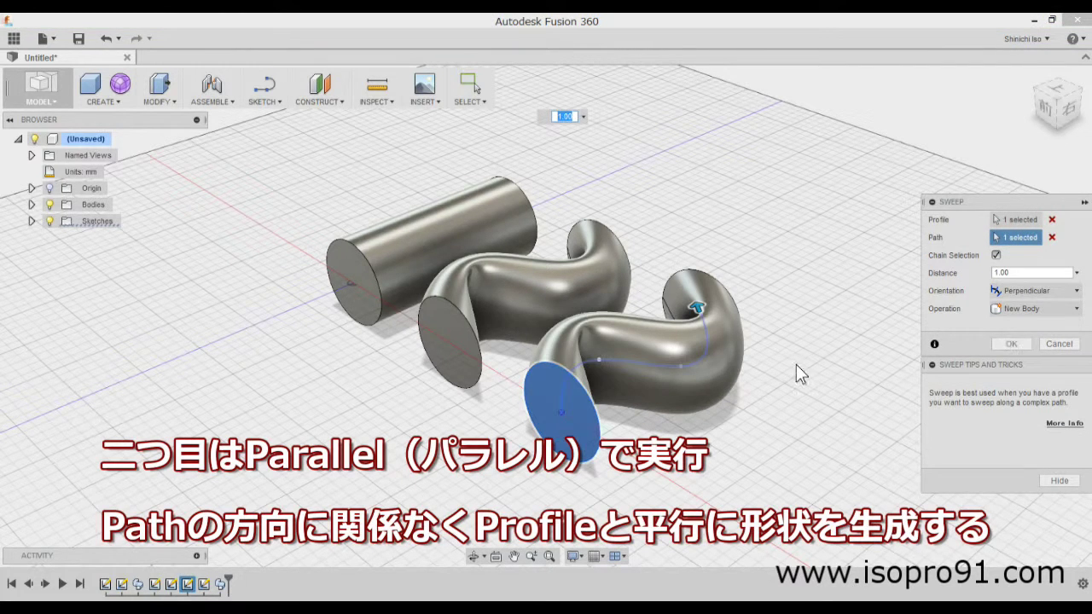
{"action": "left_click", "coordinate": [1077, 291]}
{"action": "left_click", "coordinate": [1036, 326]}
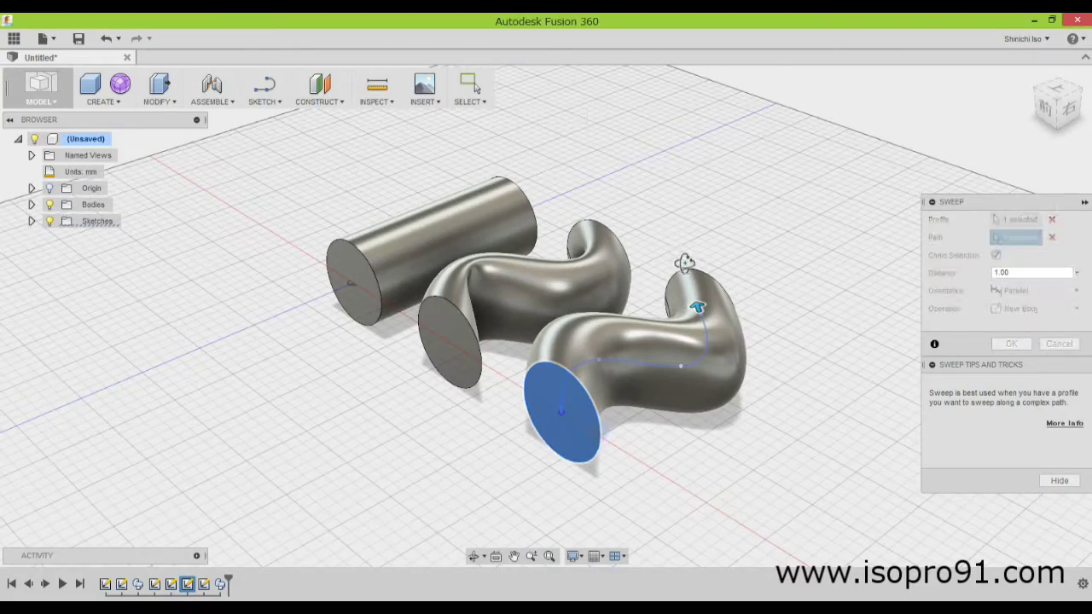
{"action": "mouse_move", "coordinate": [685, 264]}
{"action": "middle_mouse_down", "text": "shift"}
{"action": "mouse_move", "coordinate": [694, 310]}
{"action": "mouse_move", "coordinate": [683, 244]}
{"action": "middle_mouse_up", "text": "shift"}
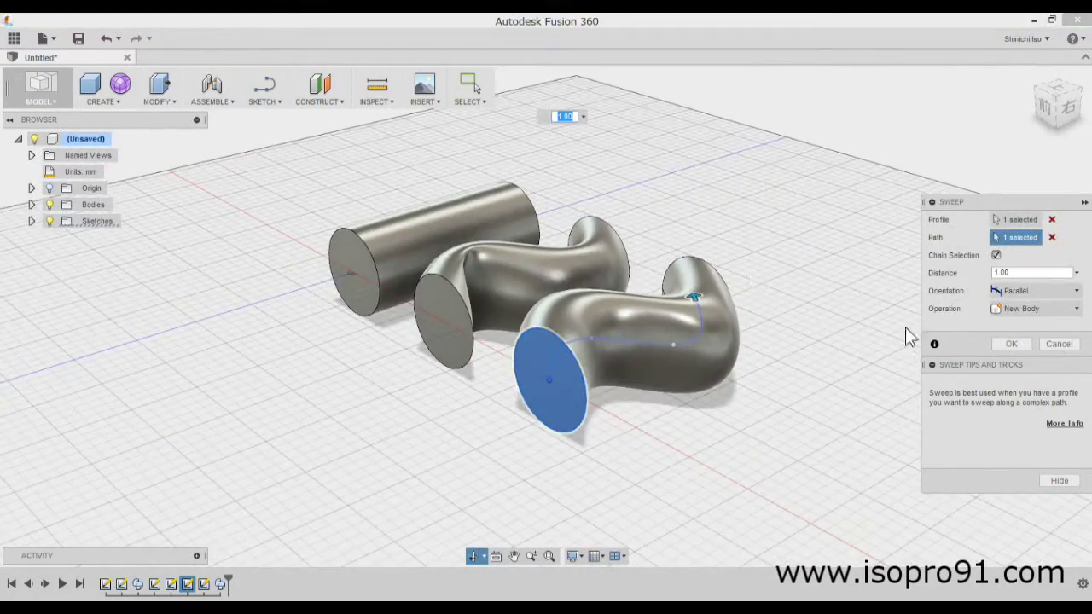
{"action": "left_click", "coordinate": [1009, 345]}
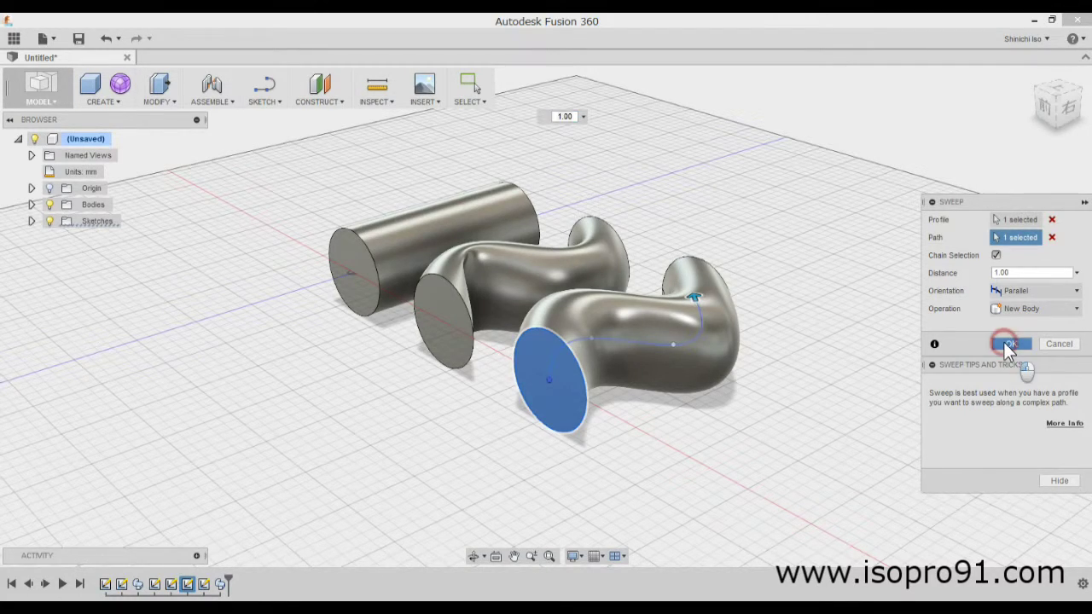
{"action": "middle_click_drag", "start_coordinate": [650, 418], "coordinate": [608, 455]}
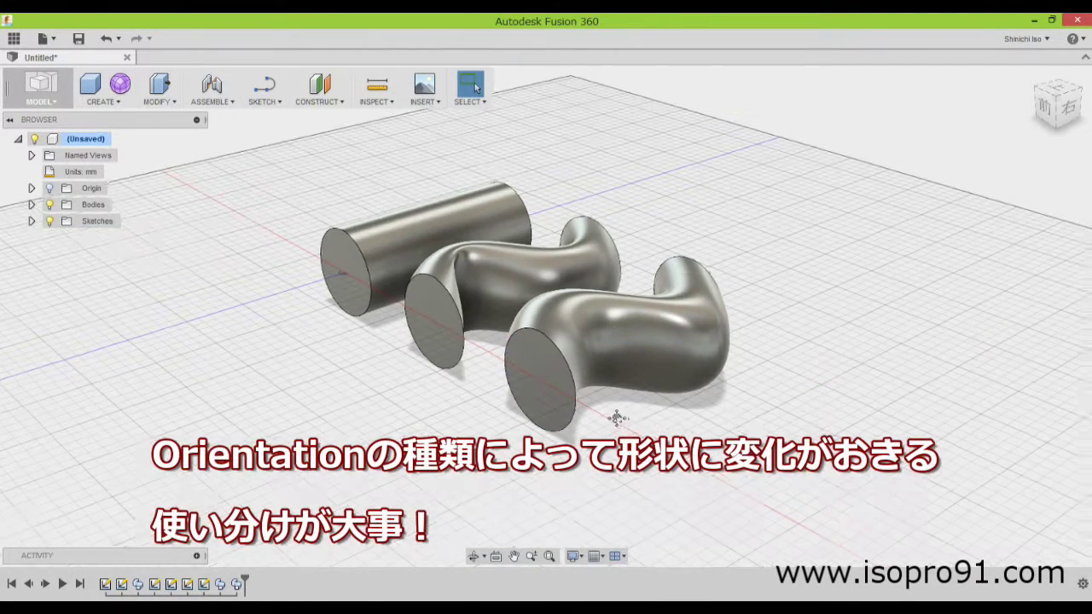
- View the cylinder and the Perpendicular and Parallel S-sweeps from above, centred on screen
{"action": "key", "text": "Escape"}
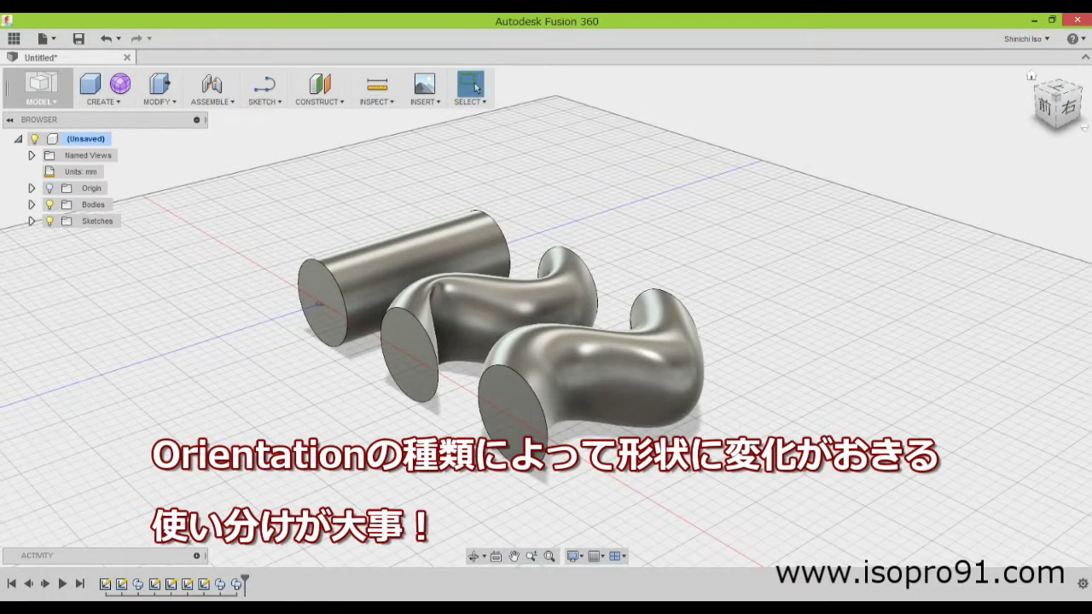
{"action": "left_click_drag", "start_coordinate": [1056, 103], "coordinate": [1027, 184]}
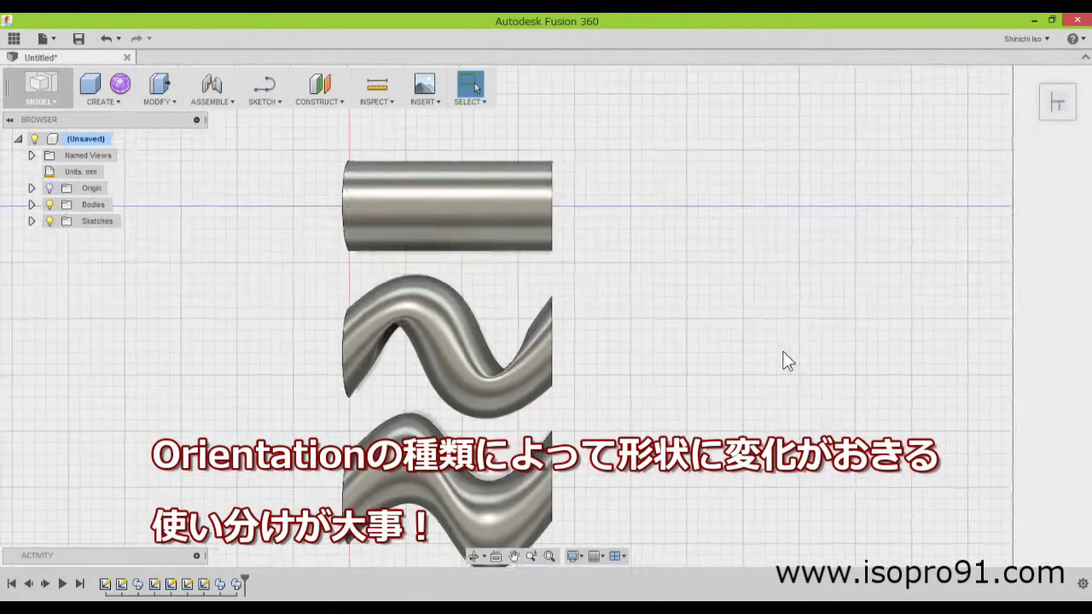
{"action": "middle_click_drag", "start_coordinate": [753, 358], "coordinate": [838, 383]}
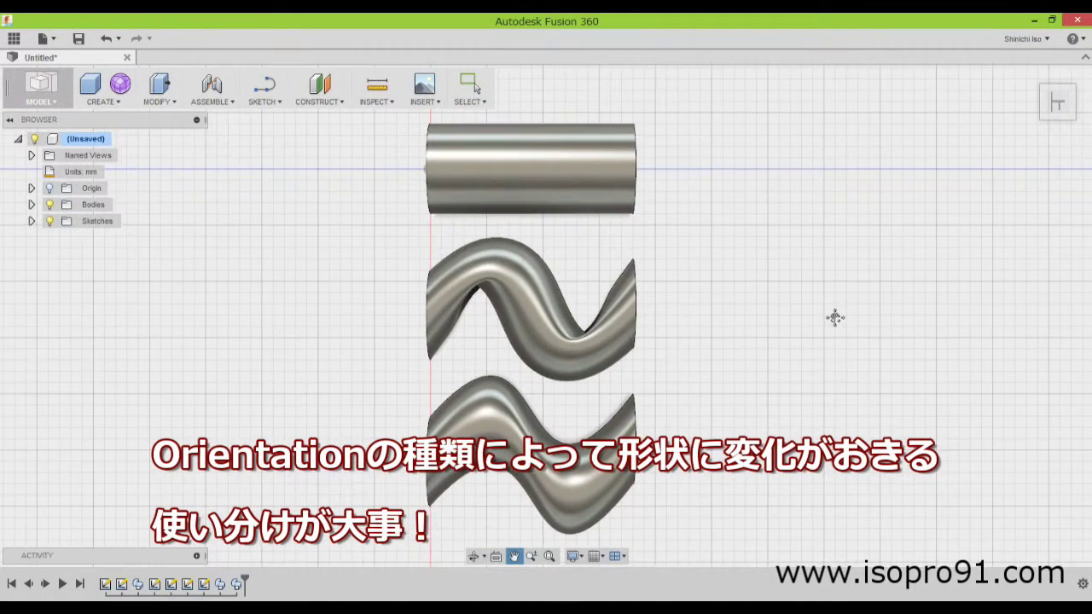